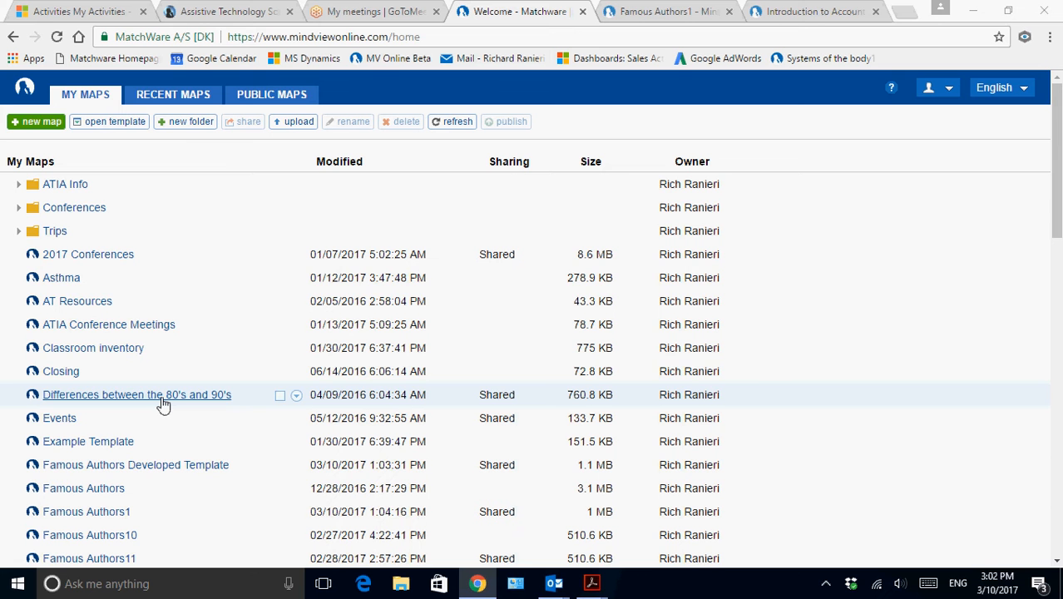
# - Create a new mind map and set its page color to light blue
pyautogui.click(53, 123)
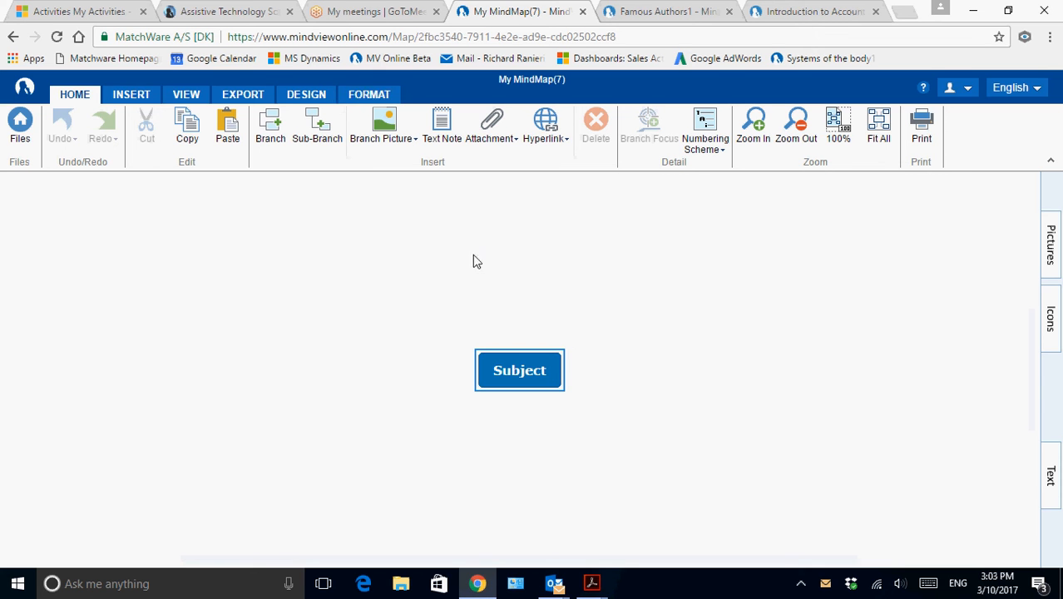
pyautogui.click(523, 275)
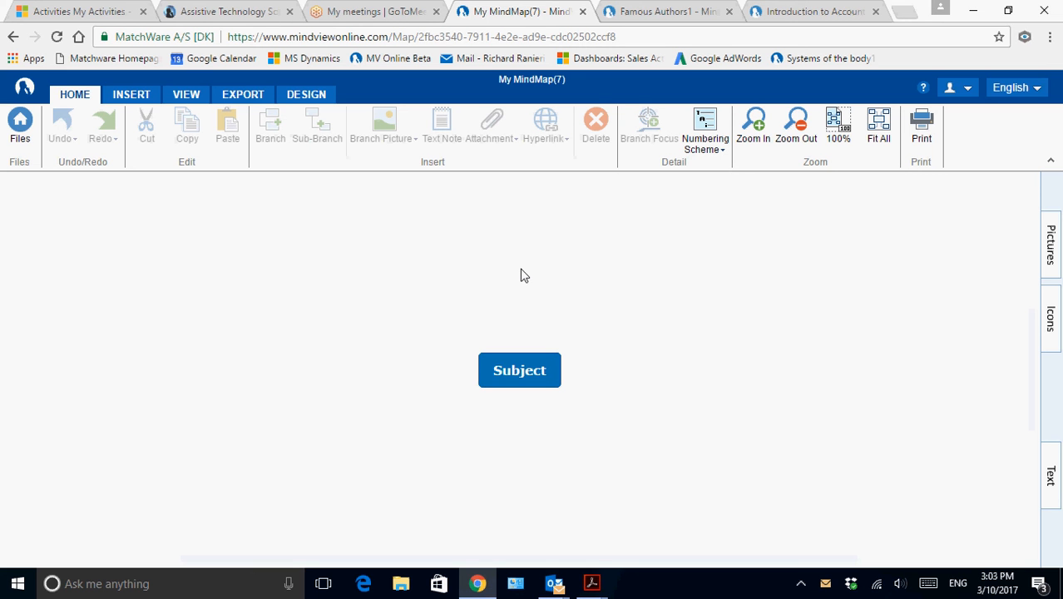
pyautogui.click(305, 96)
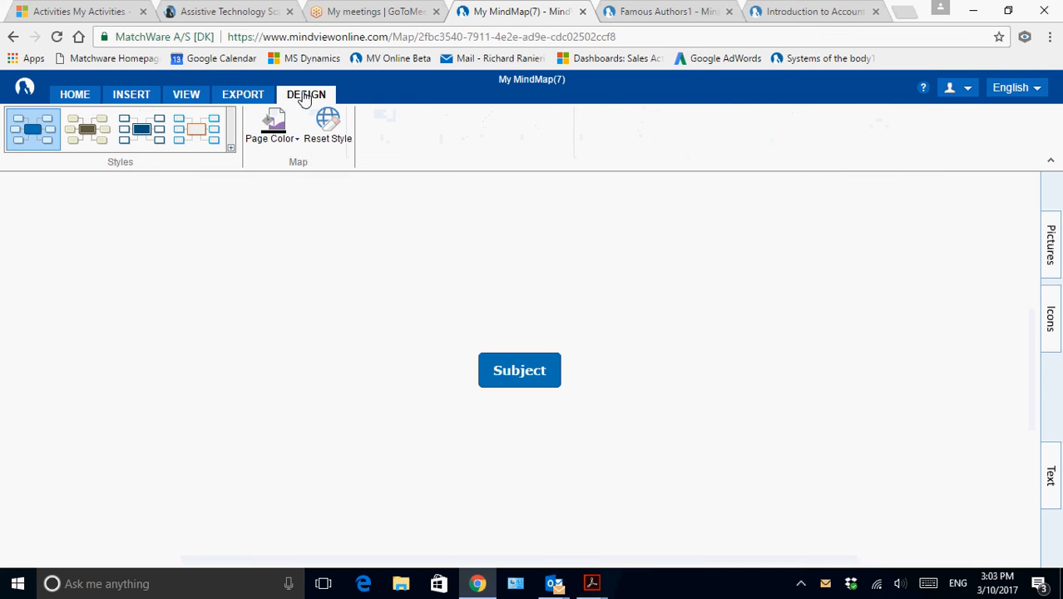
pyautogui.click(270, 143)
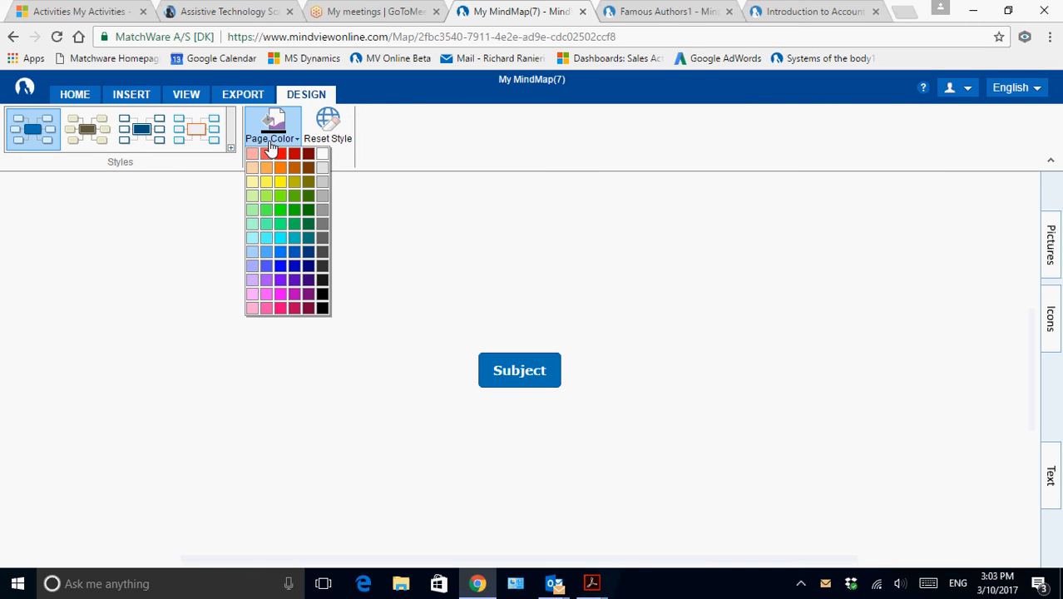
pyautogui.click(251, 250)
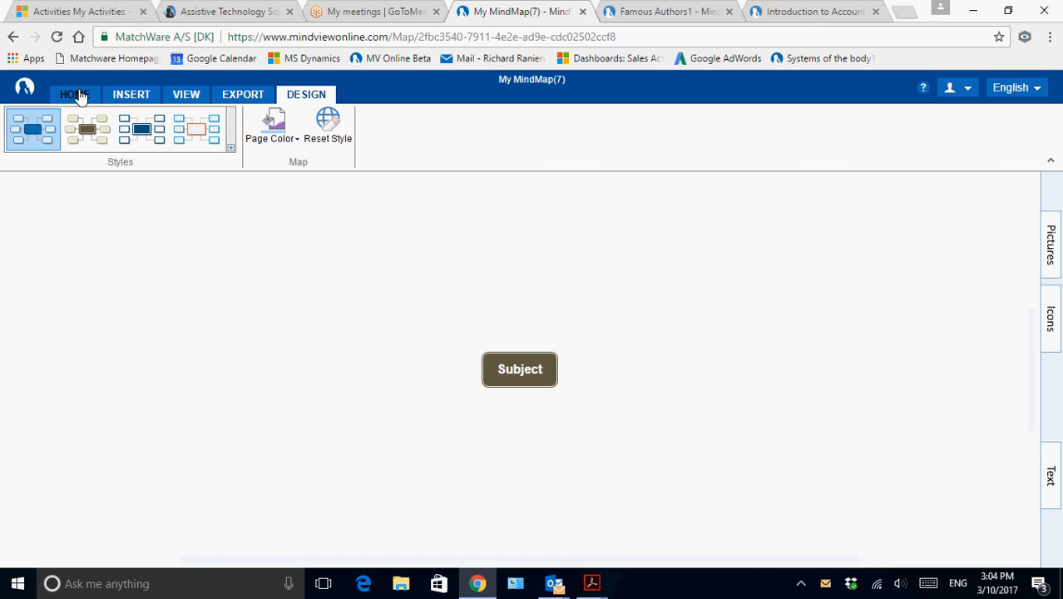
# - Rename the central Subject topic as "Famous Authors"
pyautogui.click(75, 94)
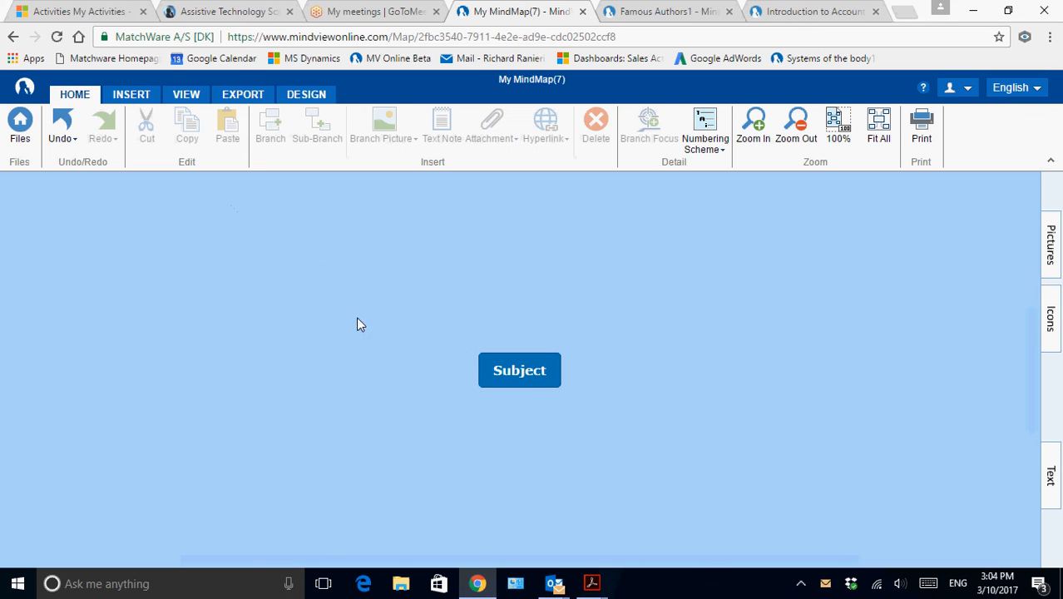
pyautogui.click(520, 370)
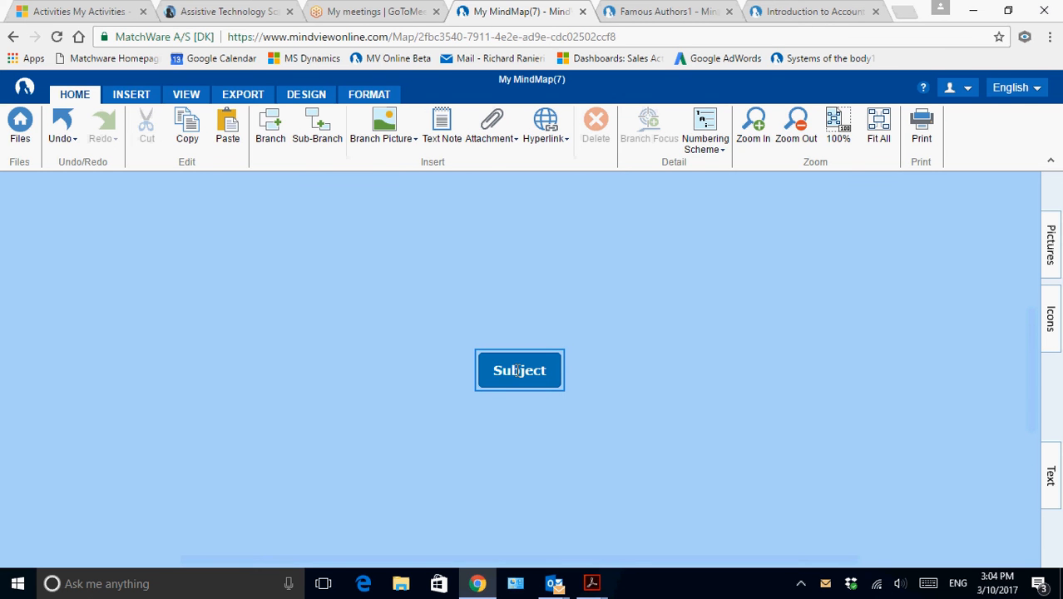
pyautogui.write('Famous ')
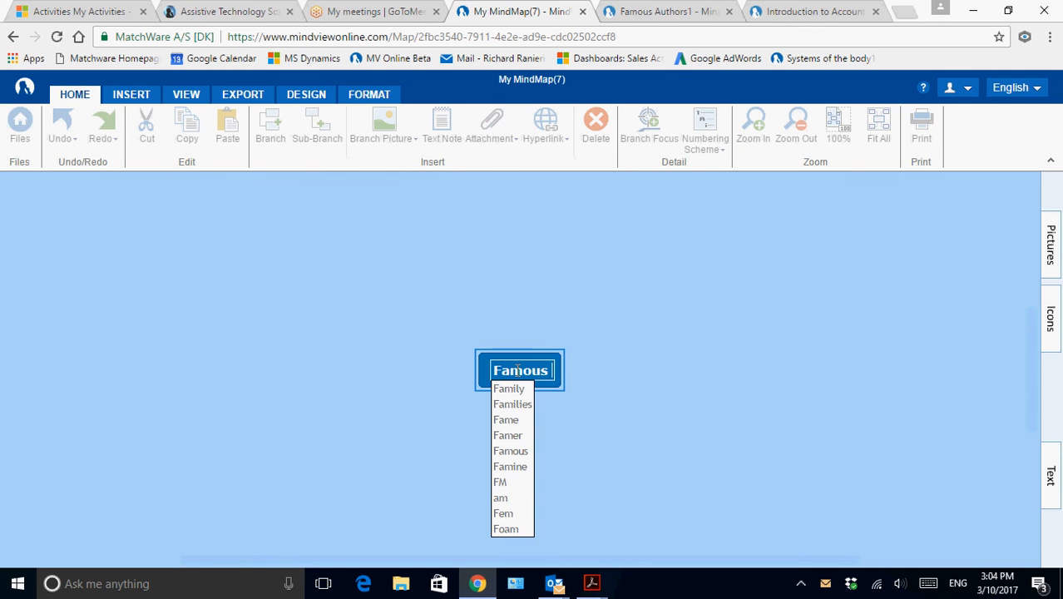
pyautogui.write('Authors')
pyautogui.press('Return')
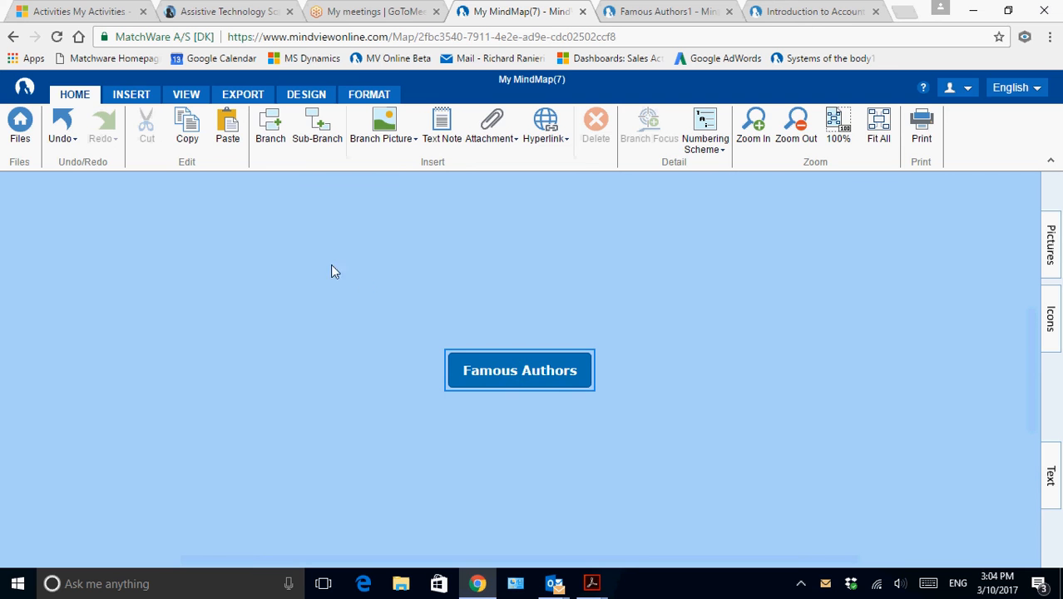
# - Add two branches to the central topic, named "Dickens" and "Austen"
pyautogui.click(121, 90)
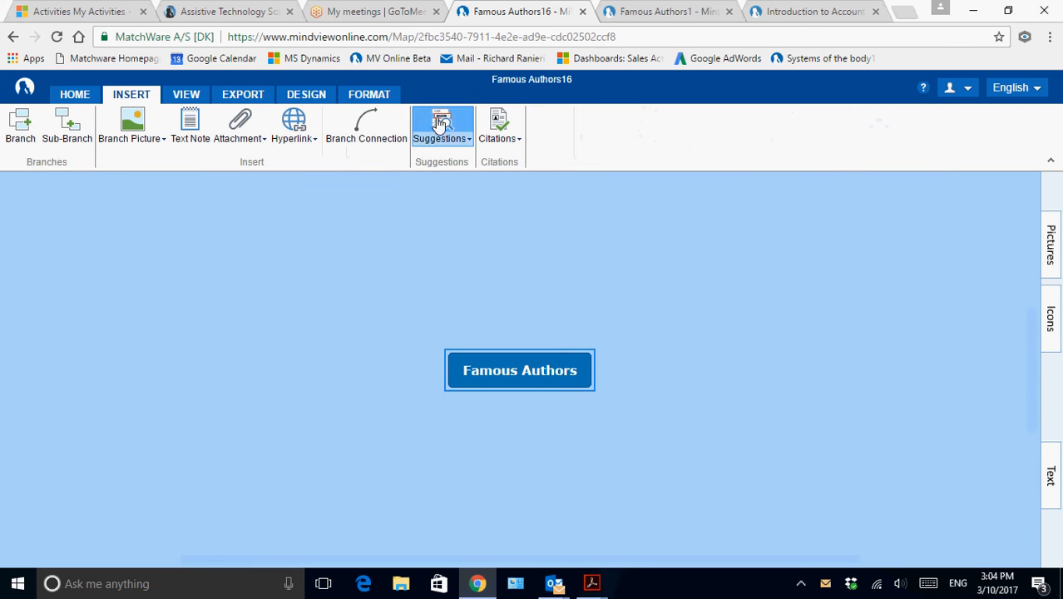
pyautogui.click(74, 94)
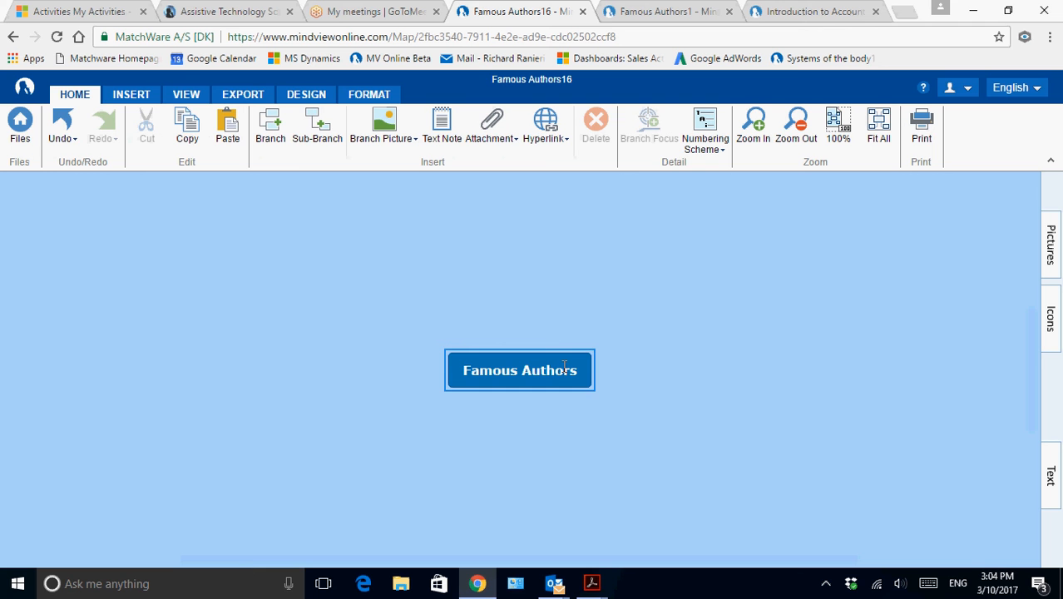
pyautogui.press('Insert')
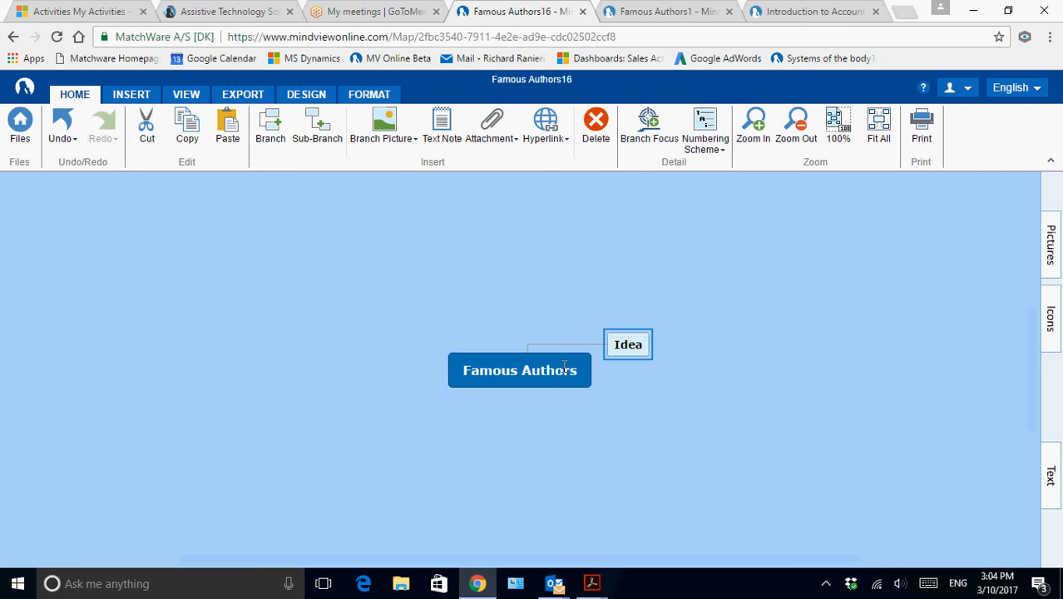
pyautogui.write('Dickens')
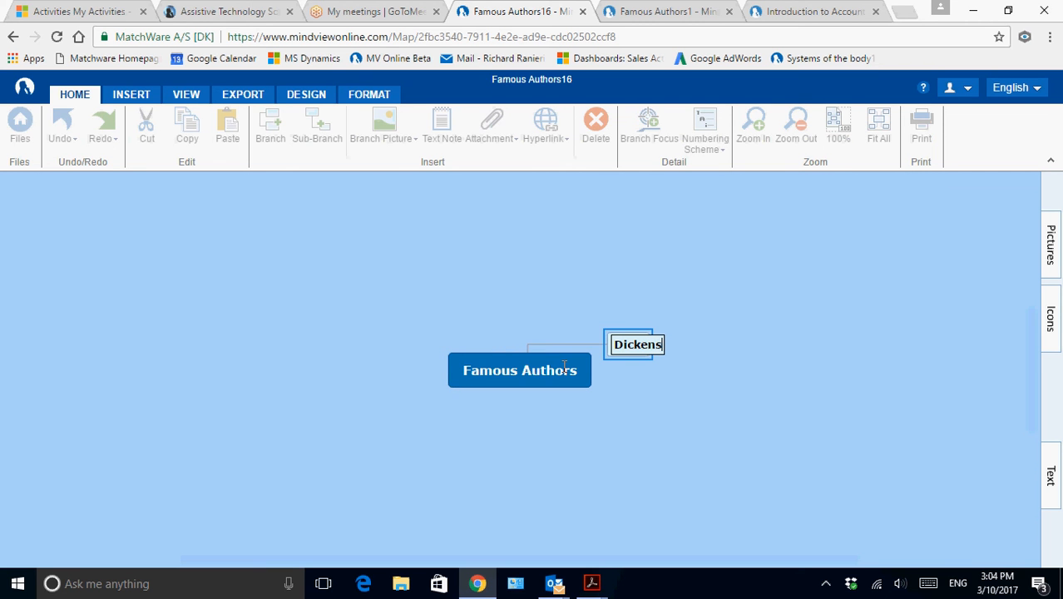
pyautogui.press('Return')
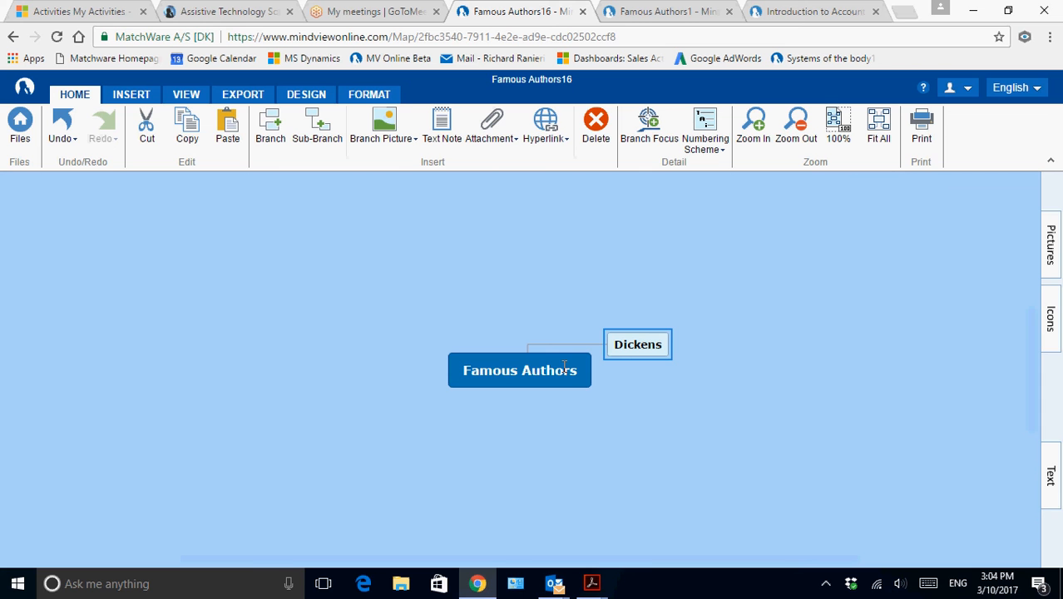
pyautogui.press('Return')
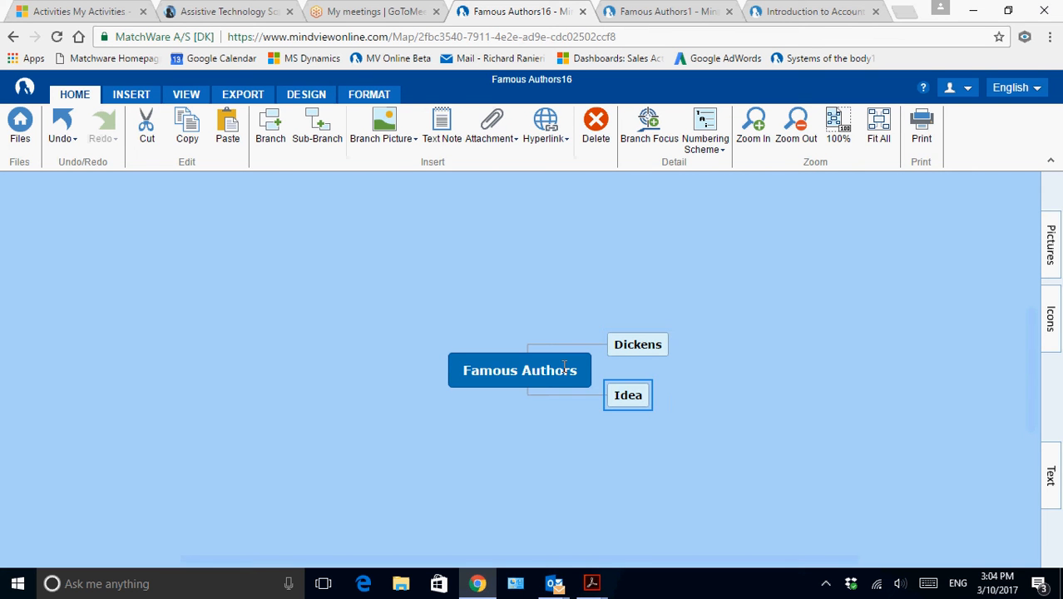
pyautogui.write('Austen')
pyautogui.press('Return')
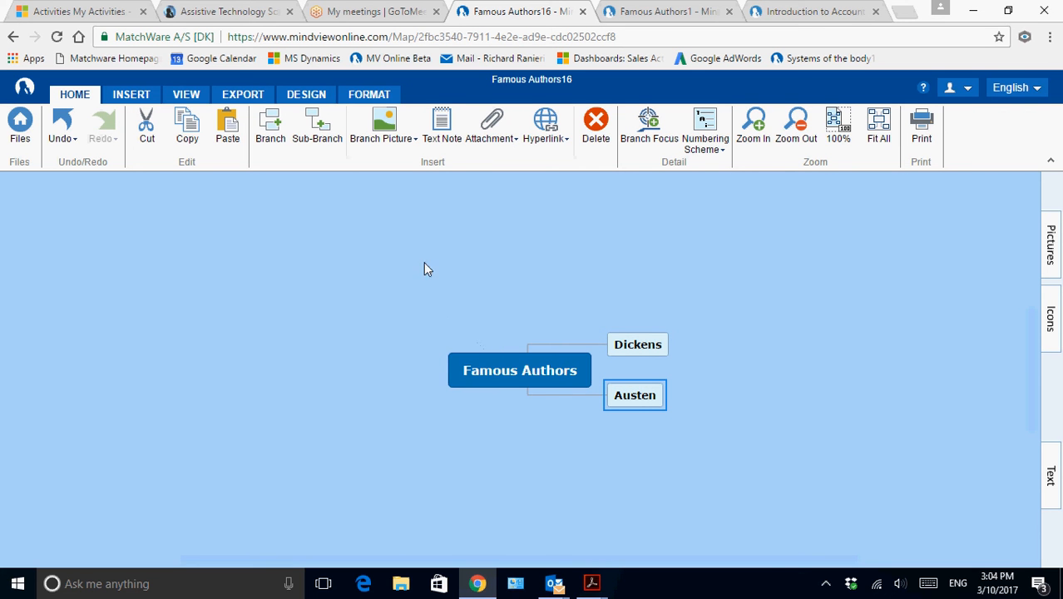
# - Add two more main branches to the central topic, named "Hemingway" and "Joyce"
pyautogui.click(270, 133)
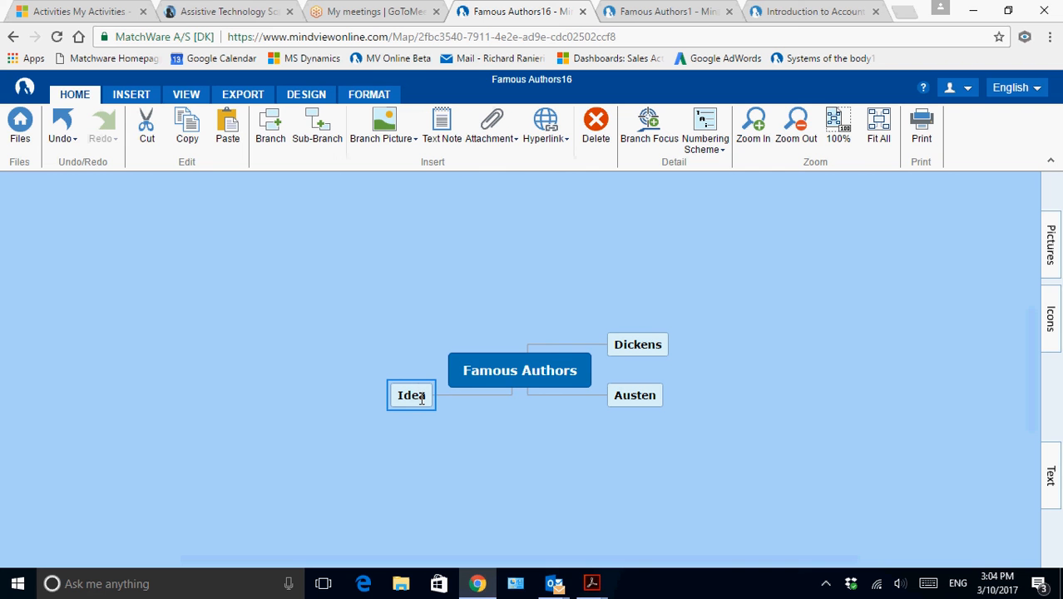
pyautogui.write('Hemingway')
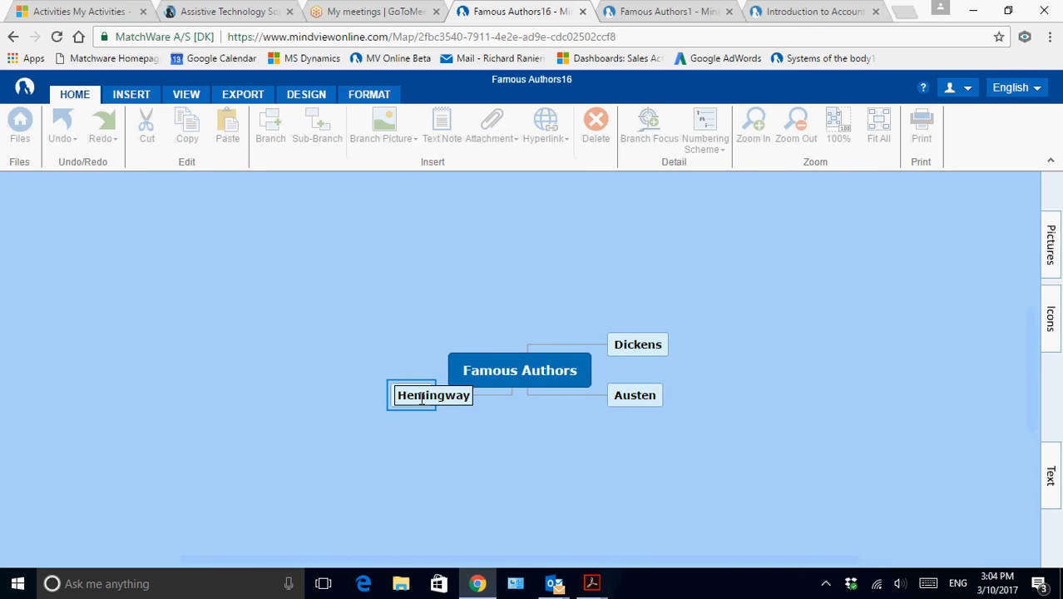
pyautogui.press('Return')
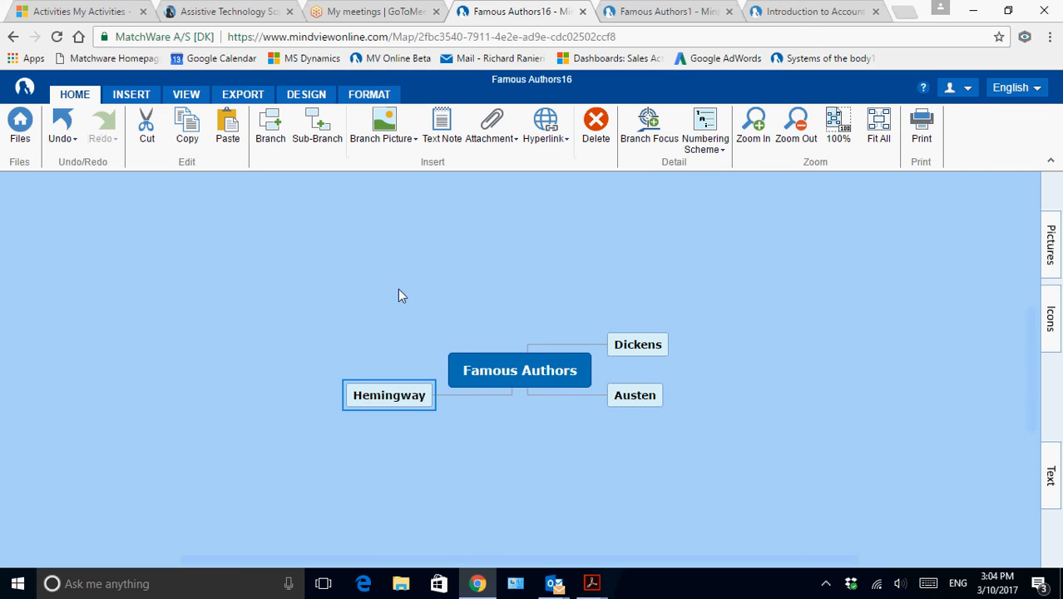
pyautogui.click(278, 142)
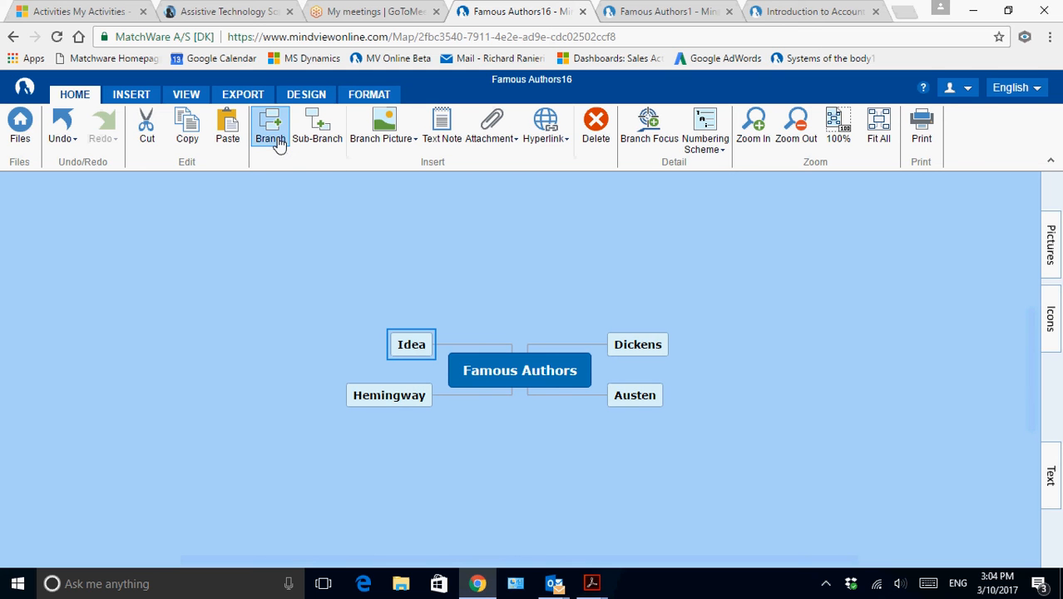
pyautogui.write('Joyce')
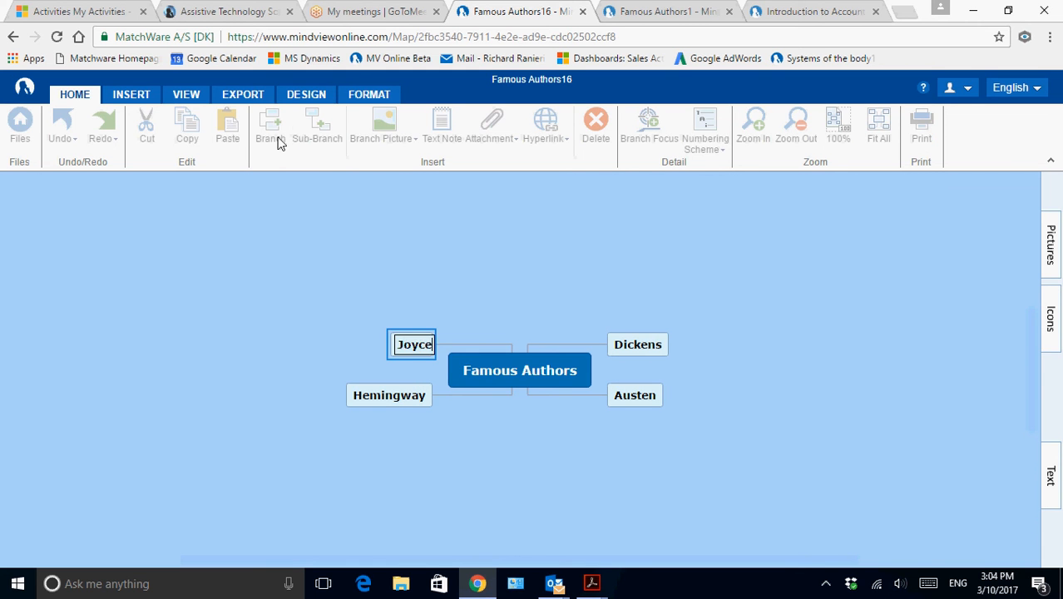
pyautogui.press('Return')
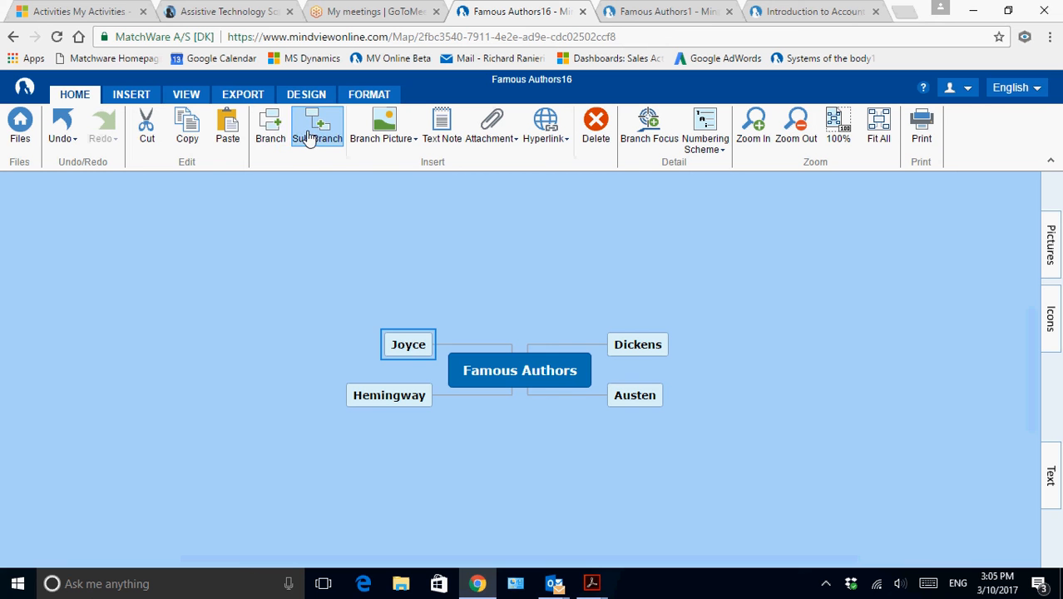
# - Add the sub-branches "Early Years" and "Famous Works" under the Joyce branch
pyautogui.click(309, 137)
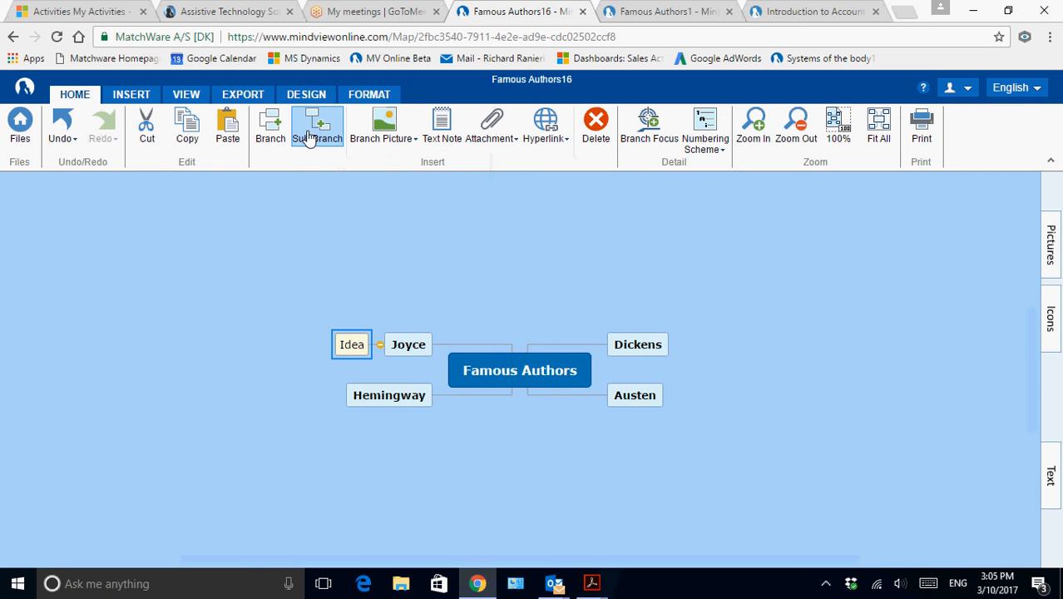
pyautogui.write('Early Years')
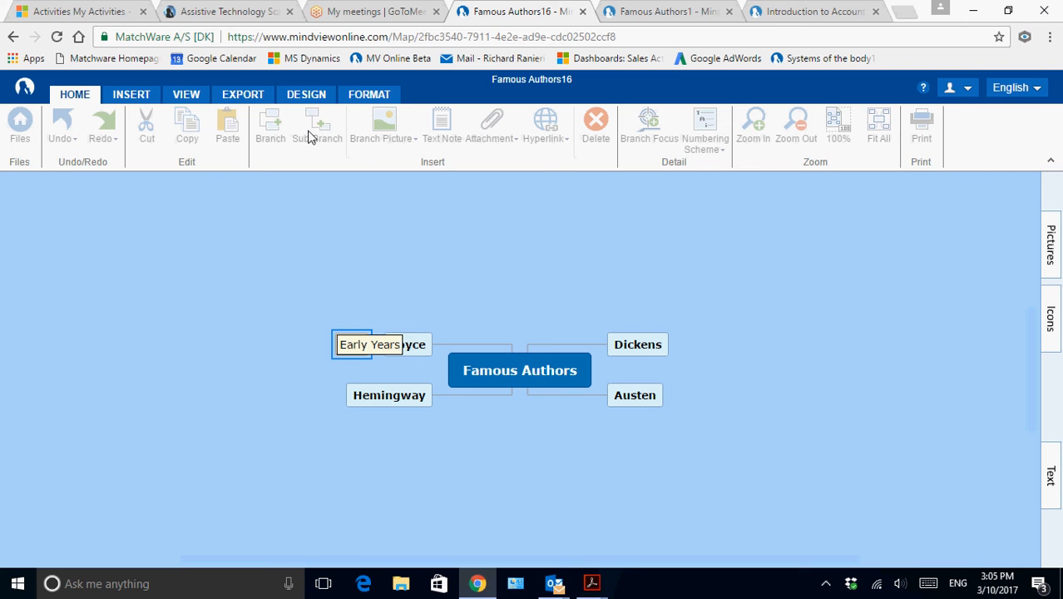
pyautogui.press('Return')
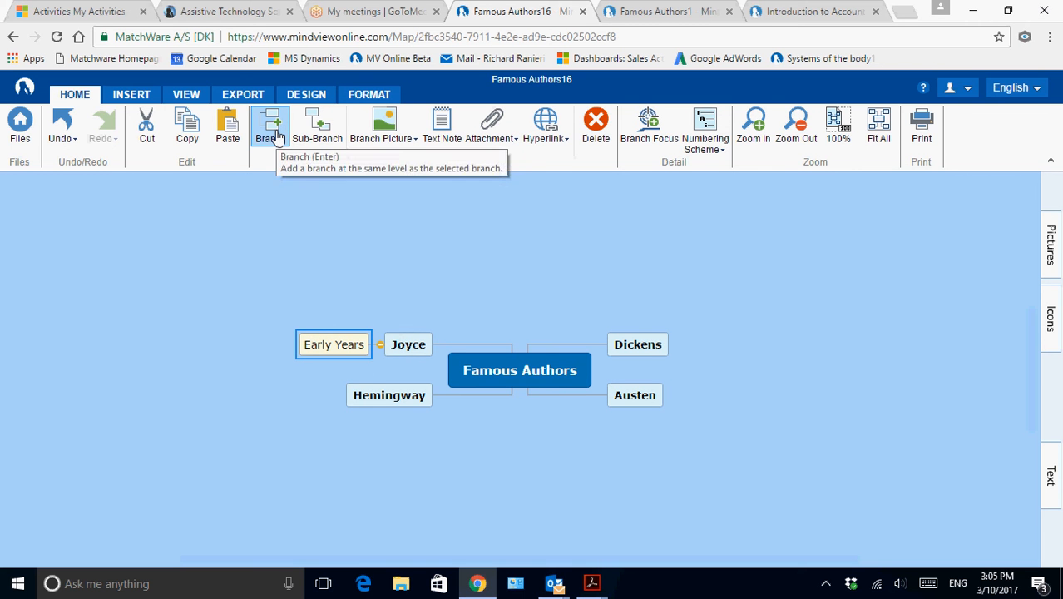
pyautogui.click(277, 138)
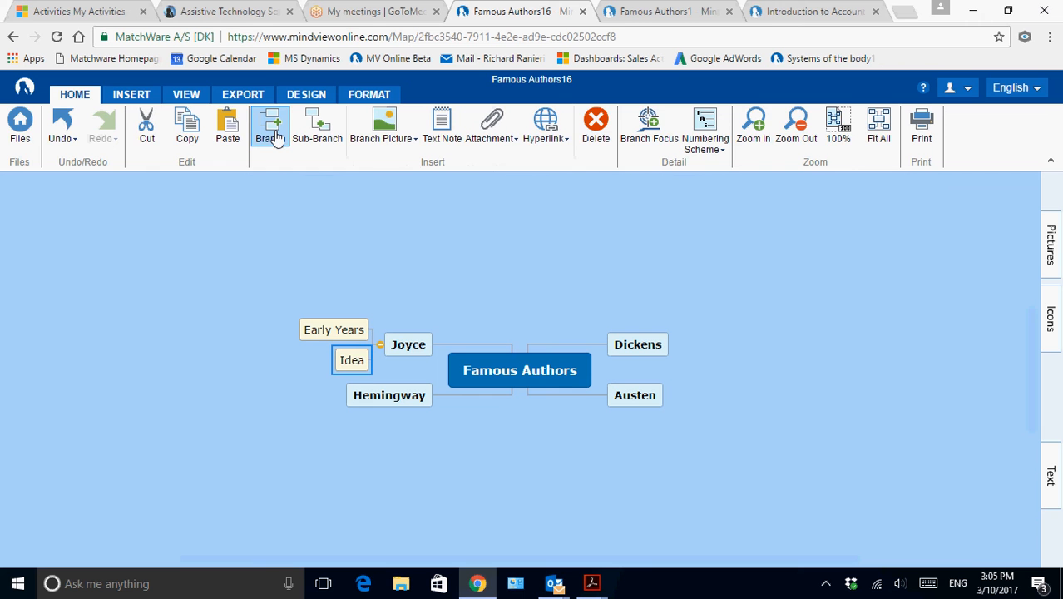
pyautogui.write('Famous Works')
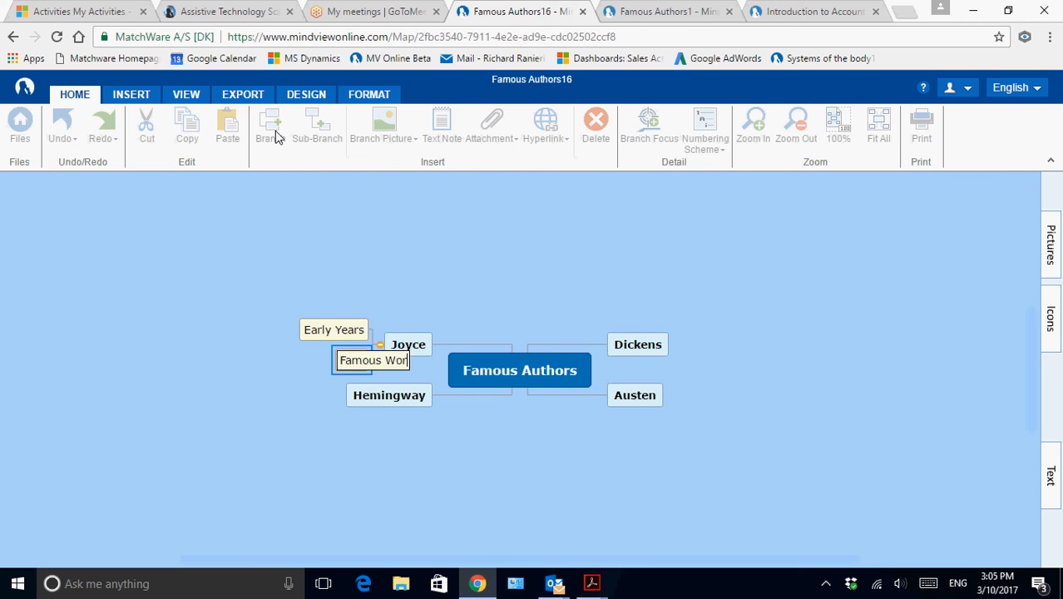
pyautogui.press('Return')
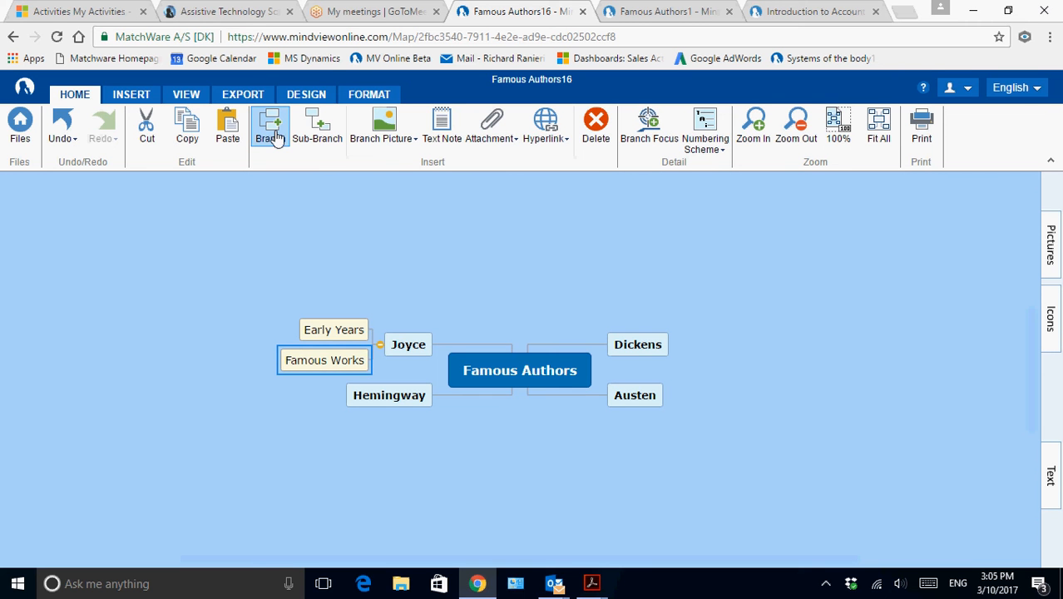
# - Add the sub-branches "Early Years" and "Famous Works" under the Hemingway branch
pyautogui.click(403, 398)
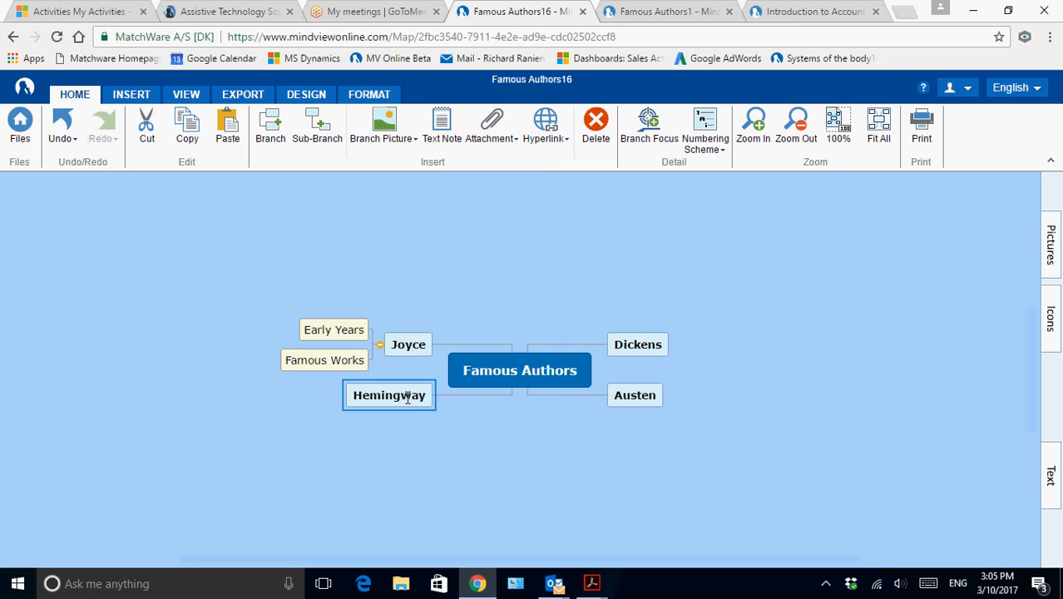
pyautogui.press('Insert')
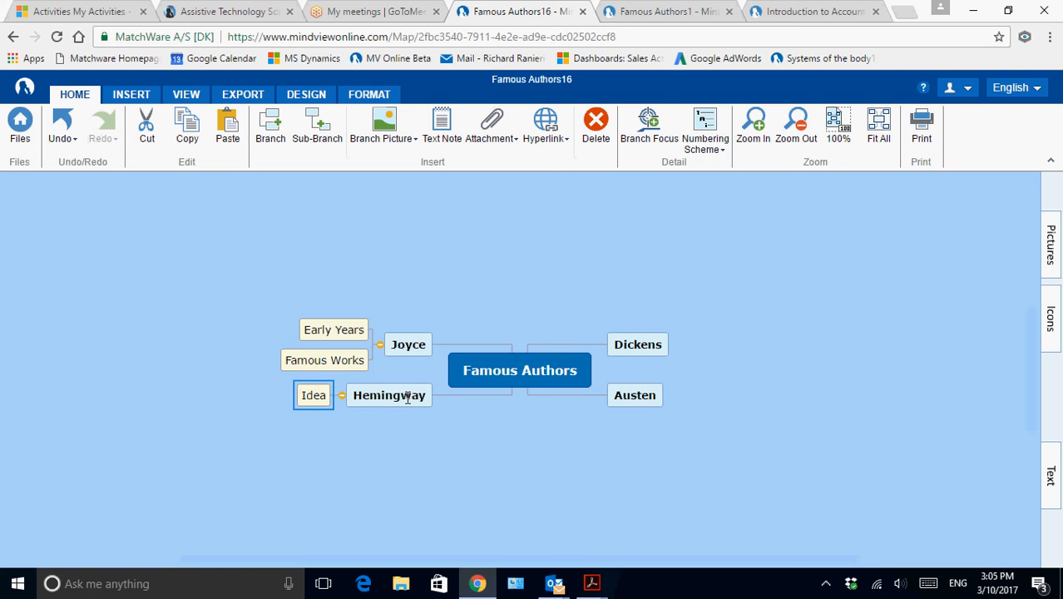
pyautogui.write('Early Years')
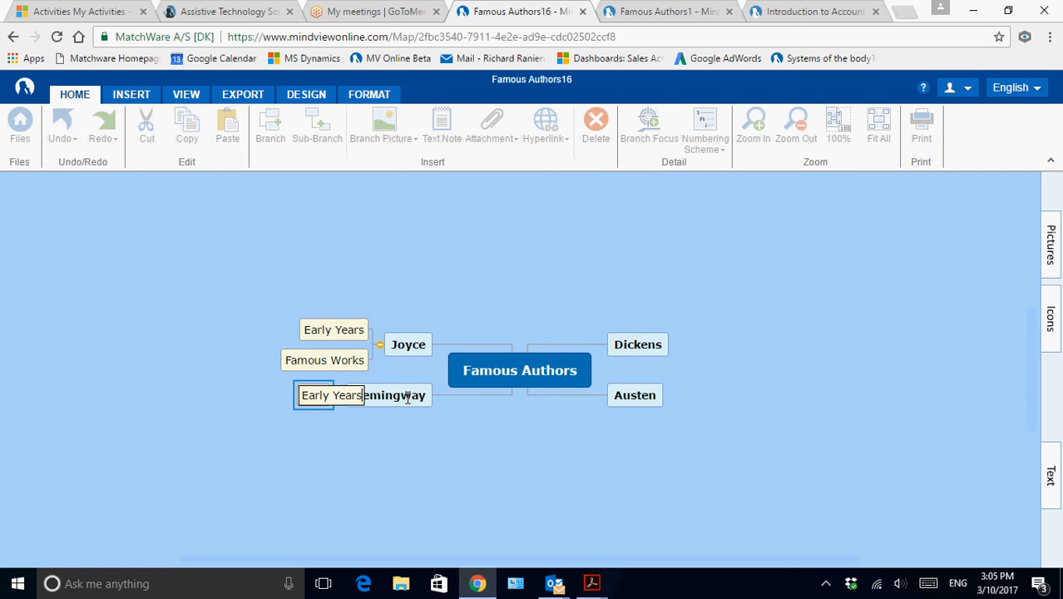
pyautogui.press('Return')
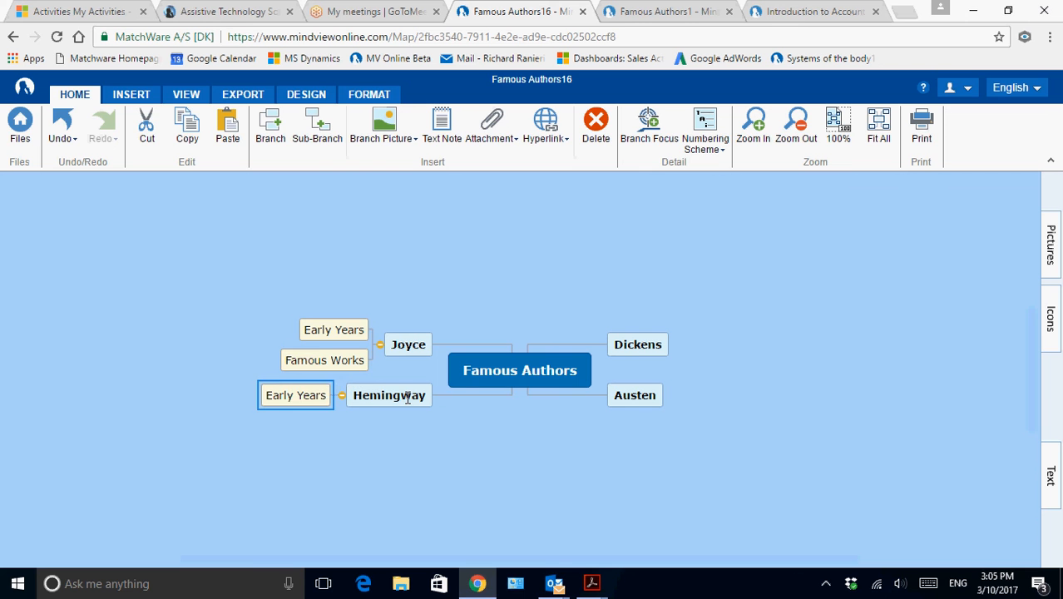
pyautogui.press('Return')
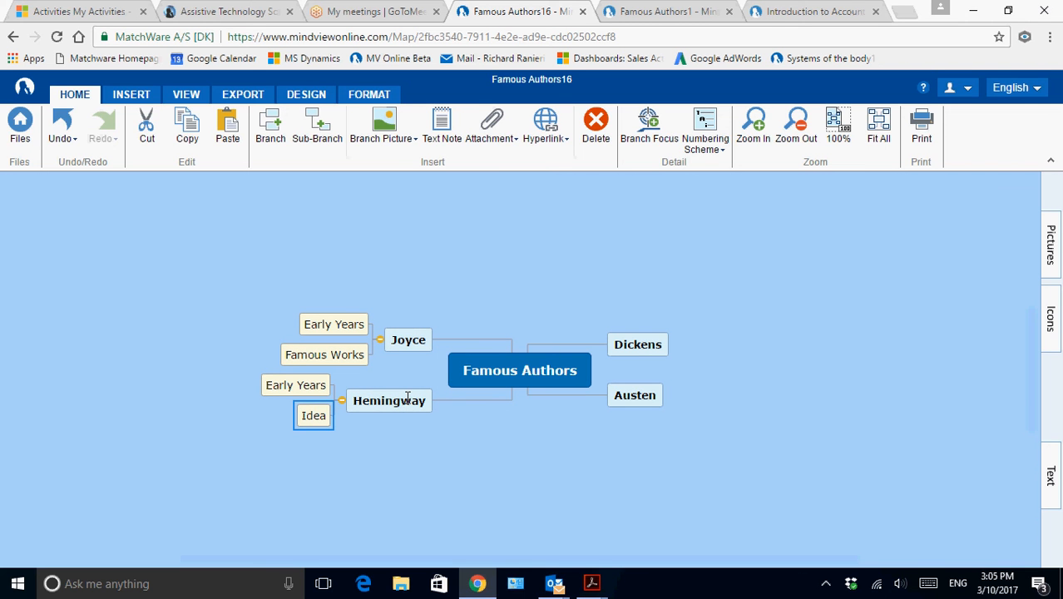
pyautogui.write('Famous Works')
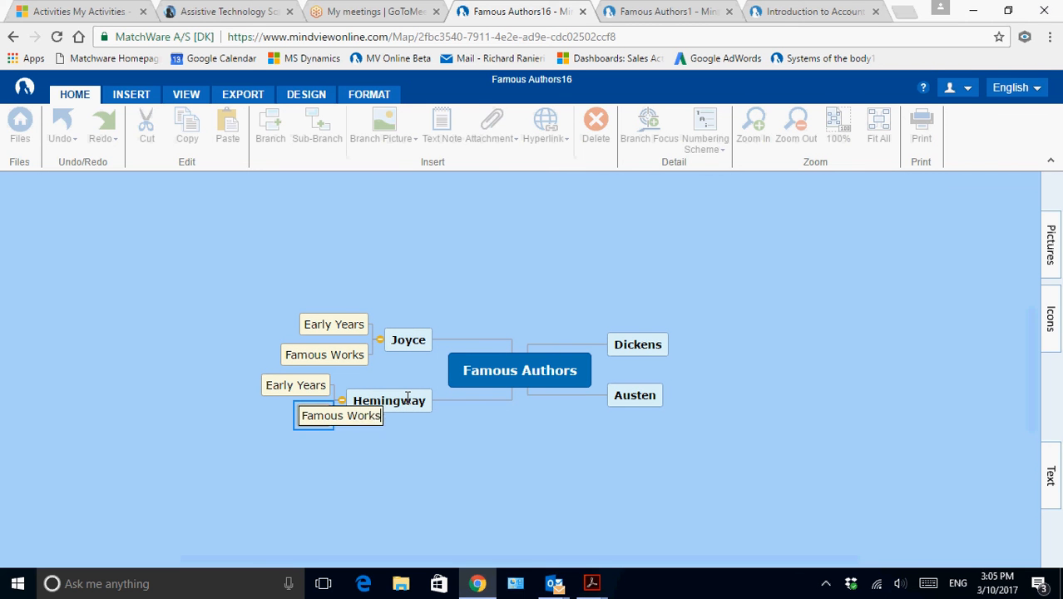
pyautogui.press('Return')
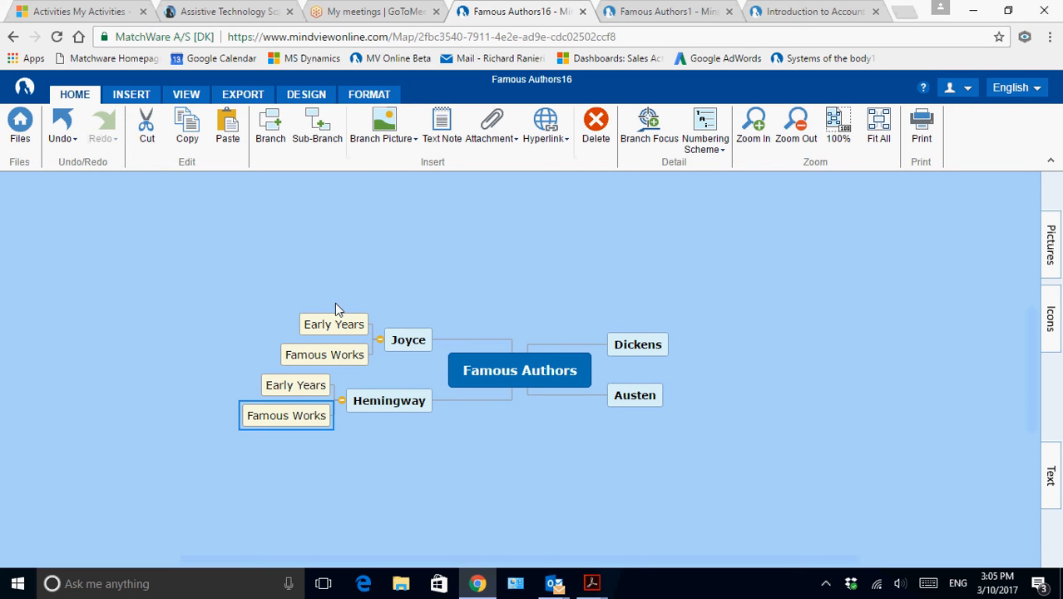
# - Copy the "Early Years" and "Famous Works" sub-branches from Joyce to the Dickens branch, and from Dickens to the Austen branch
pyautogui.moveTo(325, 288); pyautogui.dragTo(313, 366)
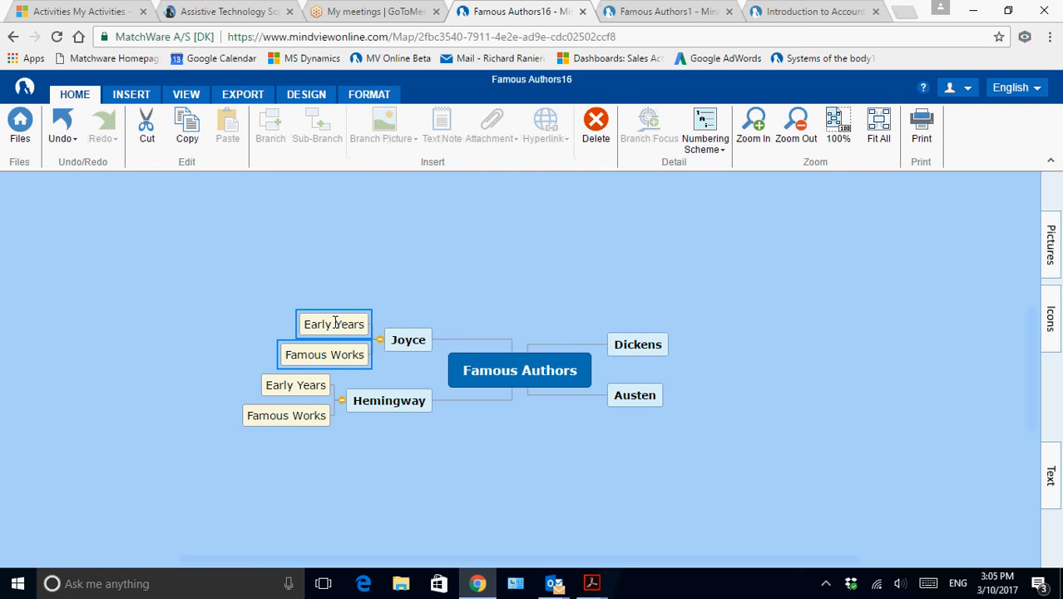
pyautogui.click(646, 348)
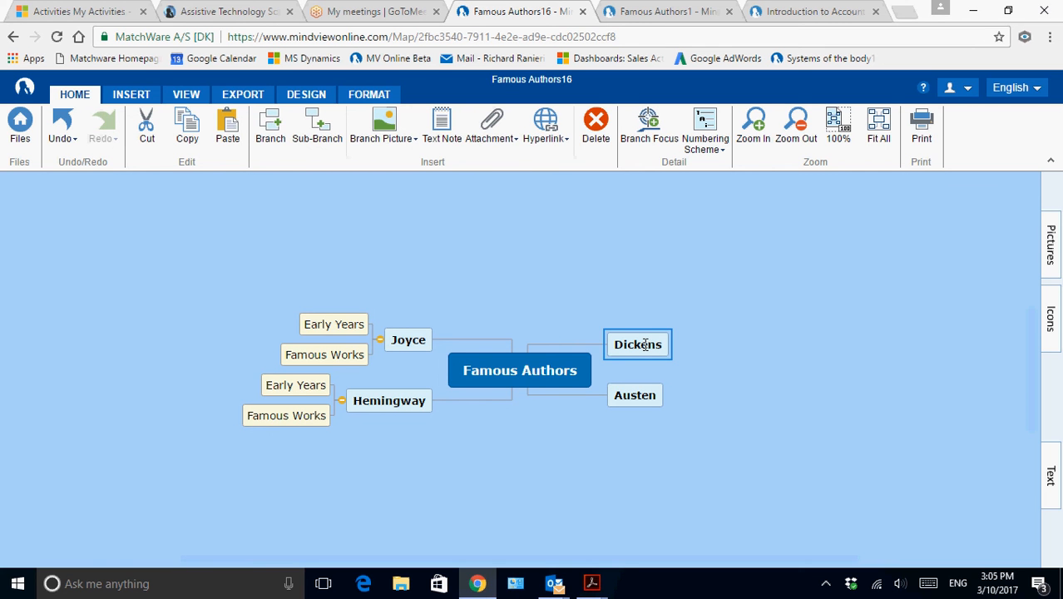
pyautogui.hotkey('ctrl', 'v')
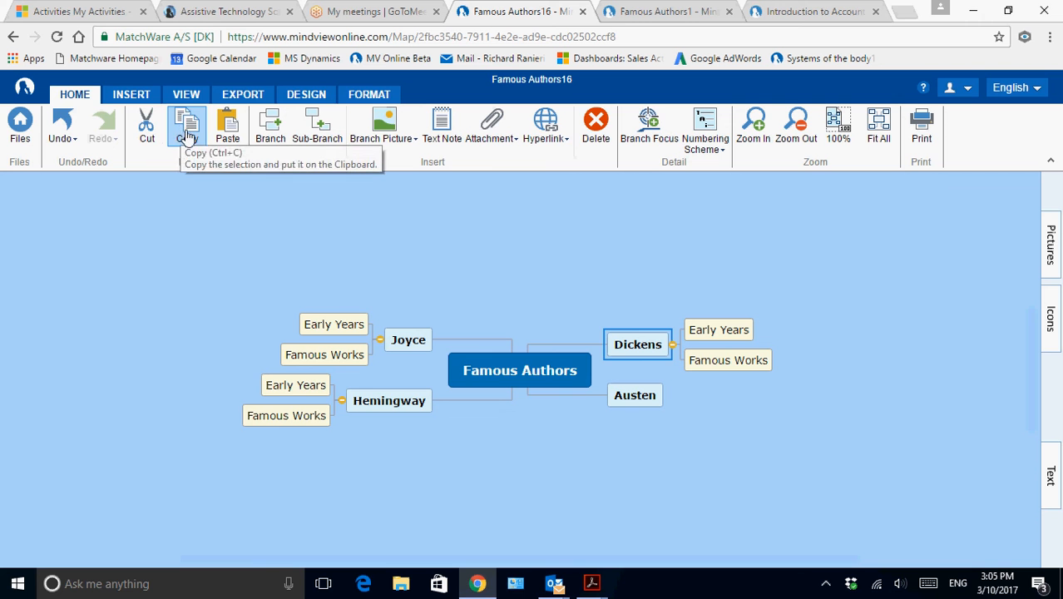
pyautogui.moveTo(709, 284); pyautogui.dragTo(733, 380)
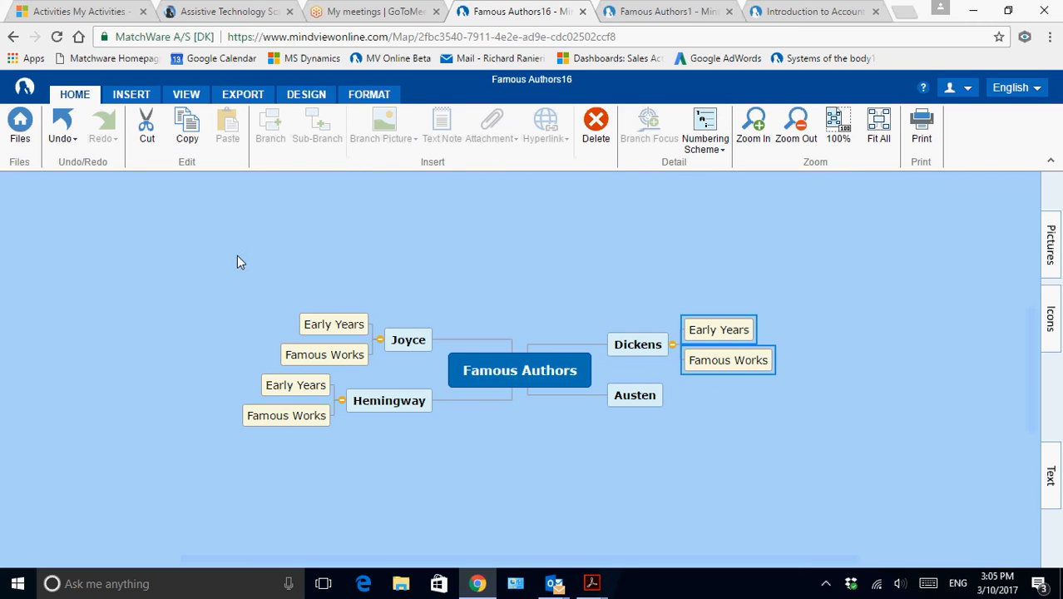
pyautogui.click(191, 133)
pyautogui.click(645, 401)
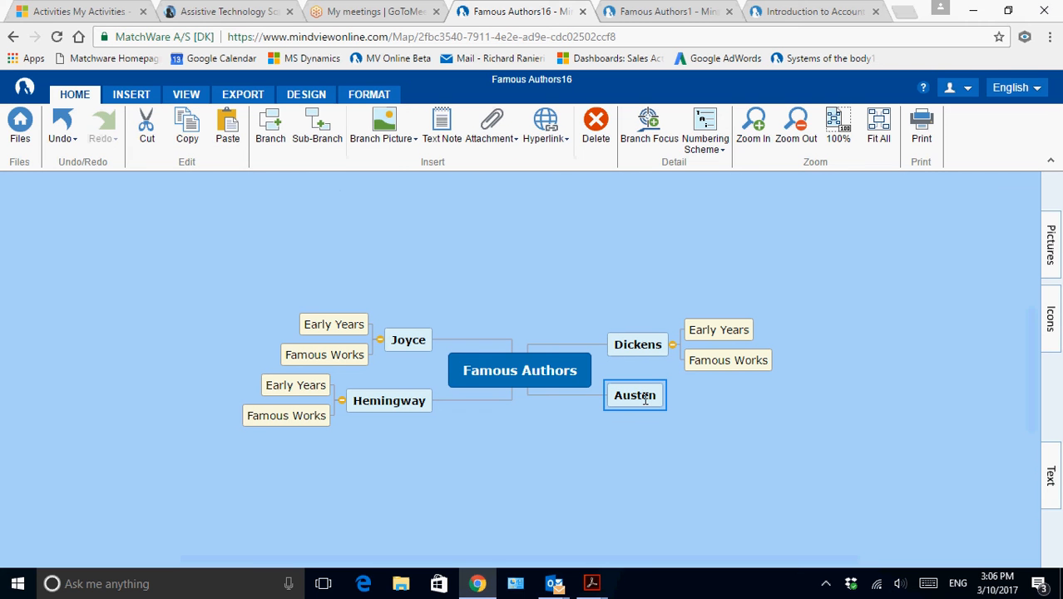
pyautogui.click(230, 133)
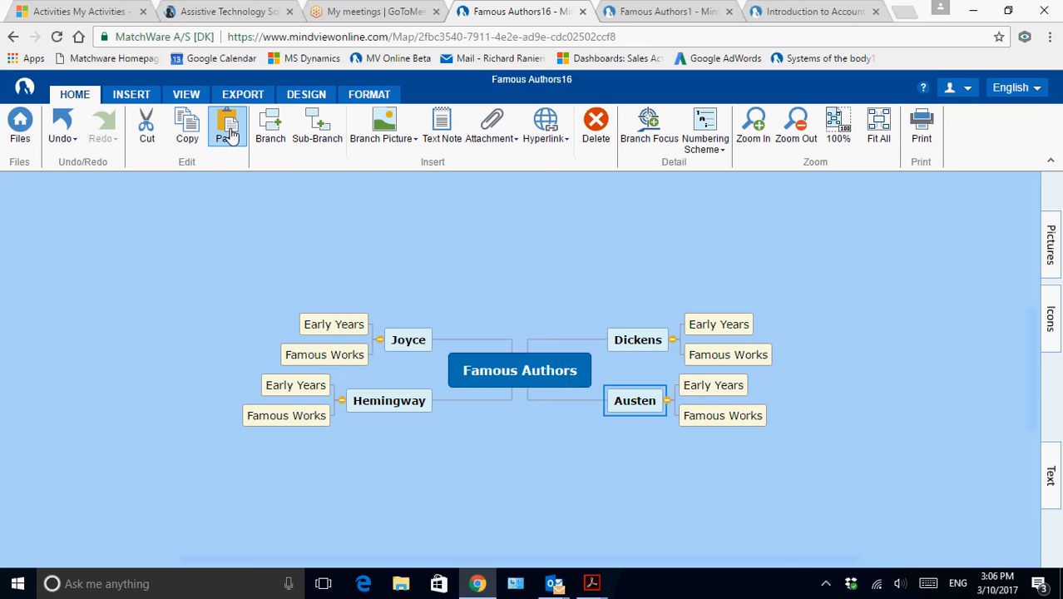
# - Apply the numbering scheme "1, 1.1, 1.1.1, 1.1.1.1, ..." to the map's branches
pyautogui.click(640, 343)
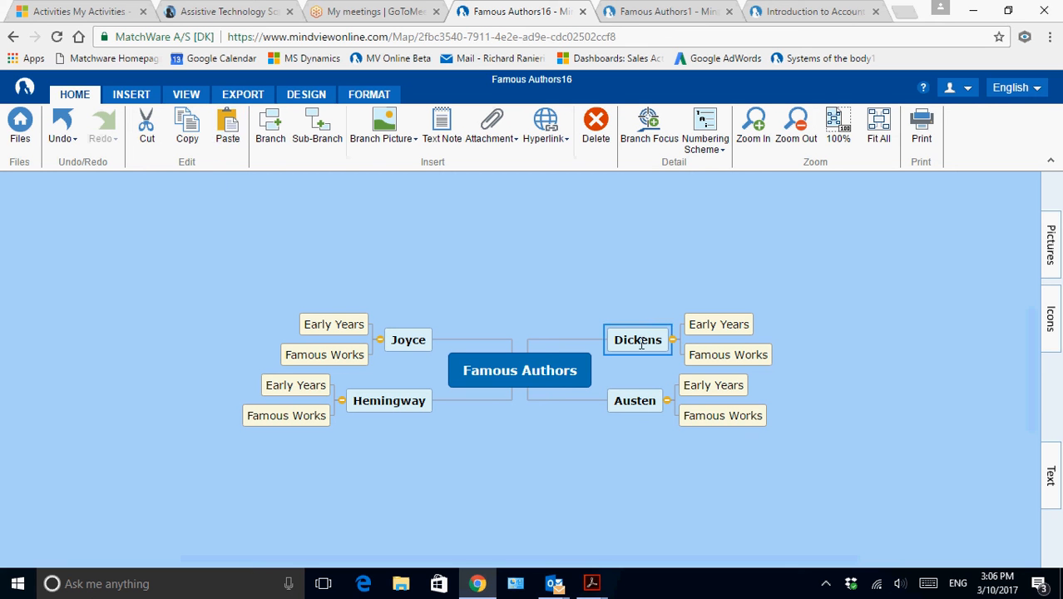
pyautogui.click(698, 151)
pyautogui.click(707, 165)
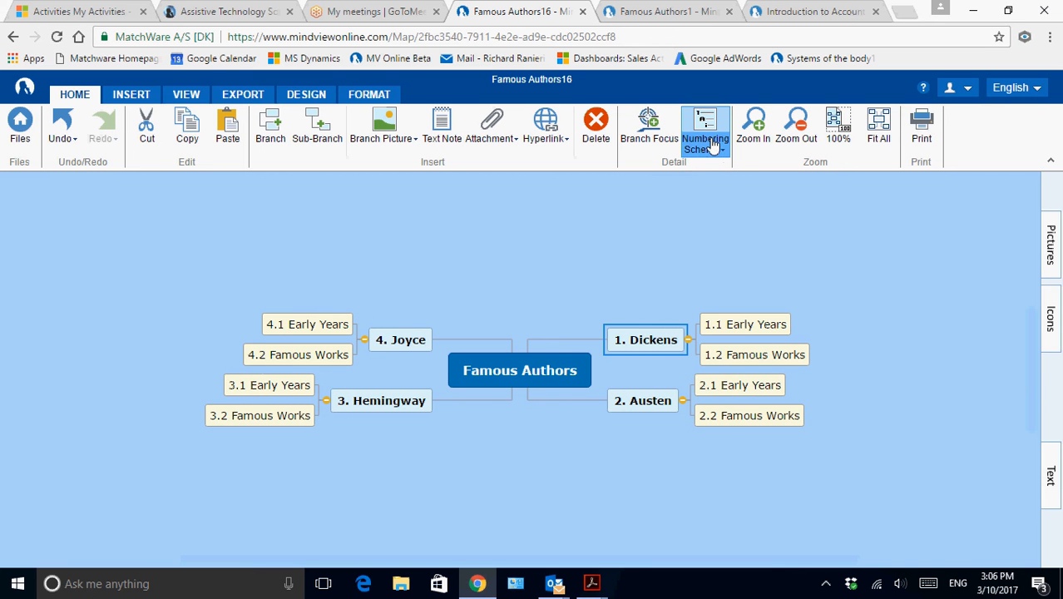
pyautogui.click(711, 151)
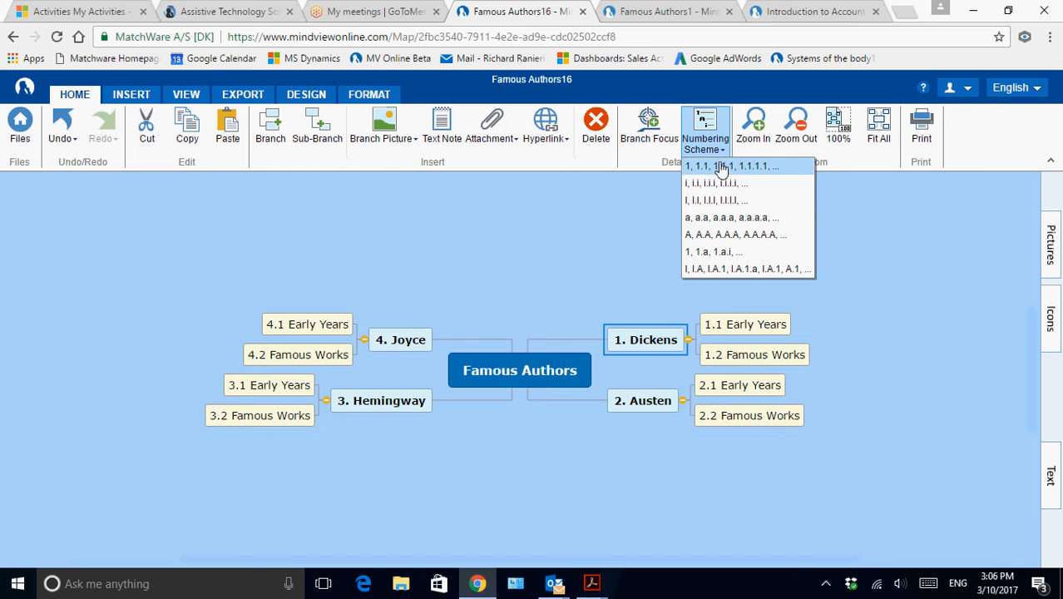
pyautogui.click(721, 167)
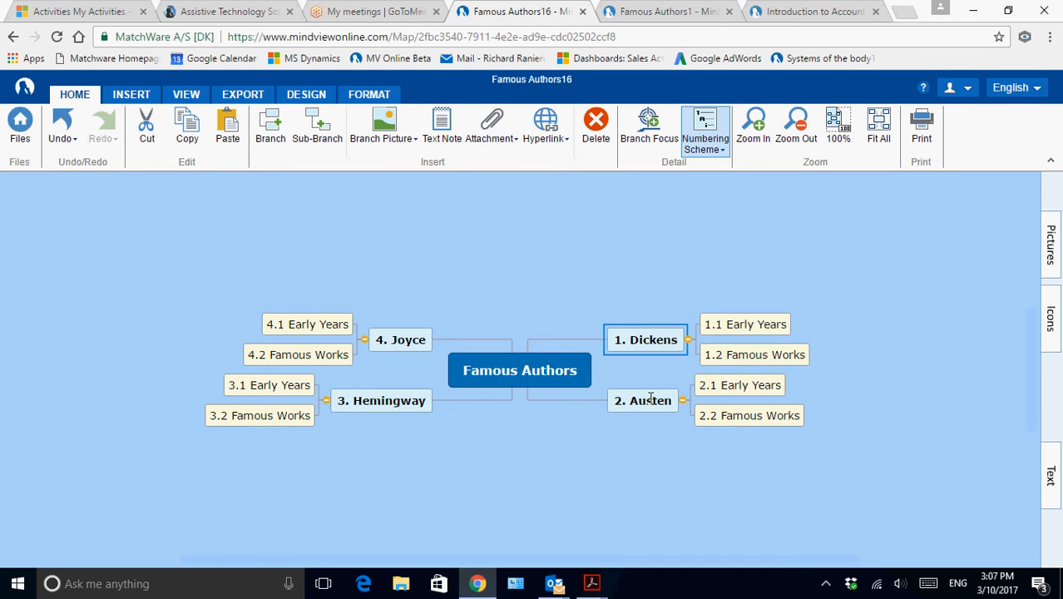
# - Reorder the main branches so Austen sits above Dickens and Joyce sits below Hemingway
pyautogui.moveTo(650, 400); pyautogui.dragTo(633, 302)
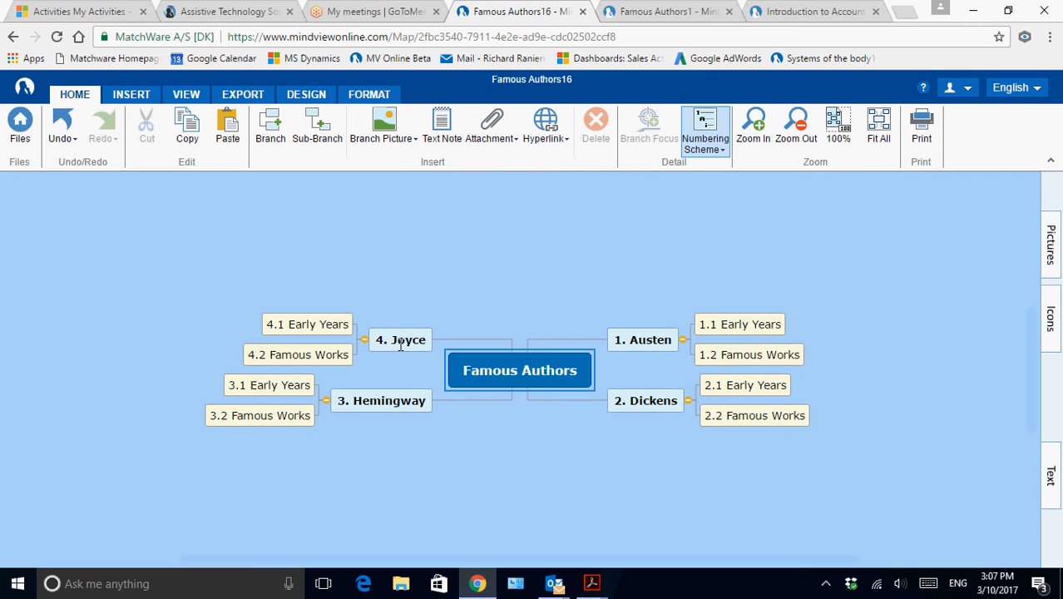
pyautogui.moveTo(402, 339); pyautogui.dragTo(456, 405)
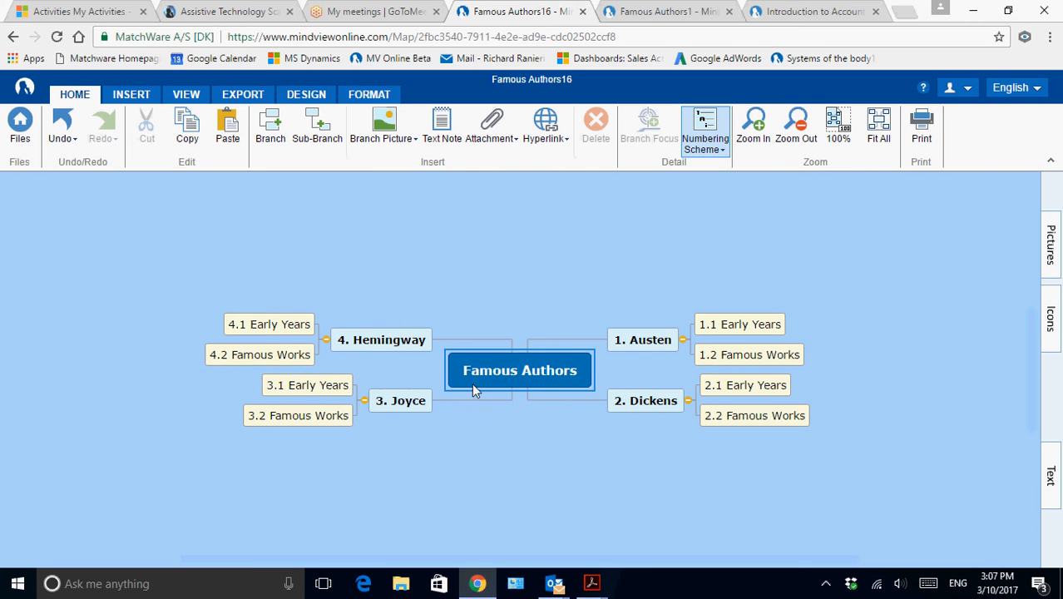
# - Search the picture library for "Austen" and add the Jane Austen portrait to the Austen branch
pyautogui.click(646, 341)
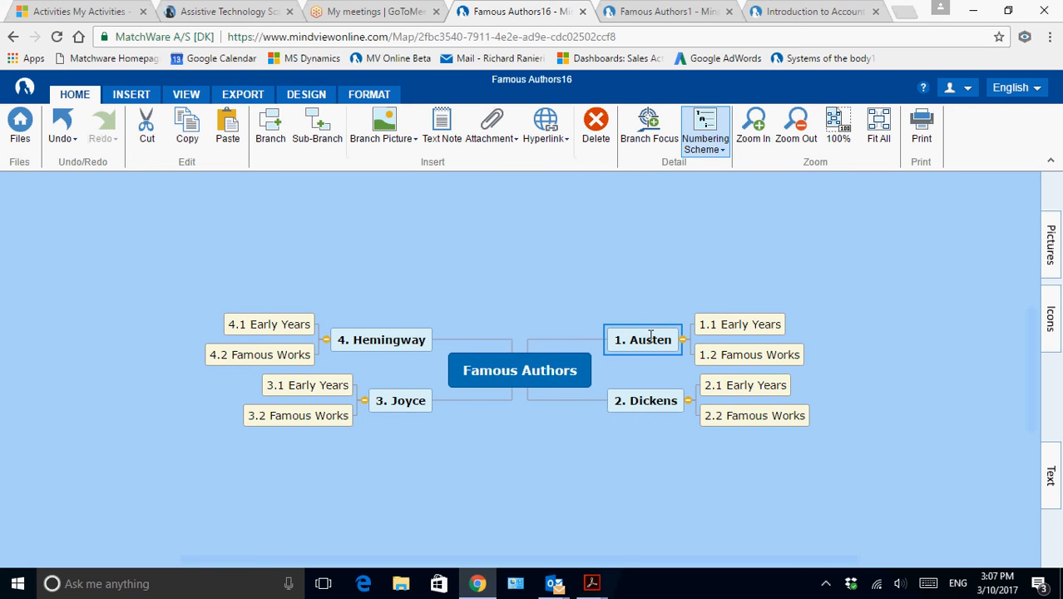
pyautogui.click(1046, 254)
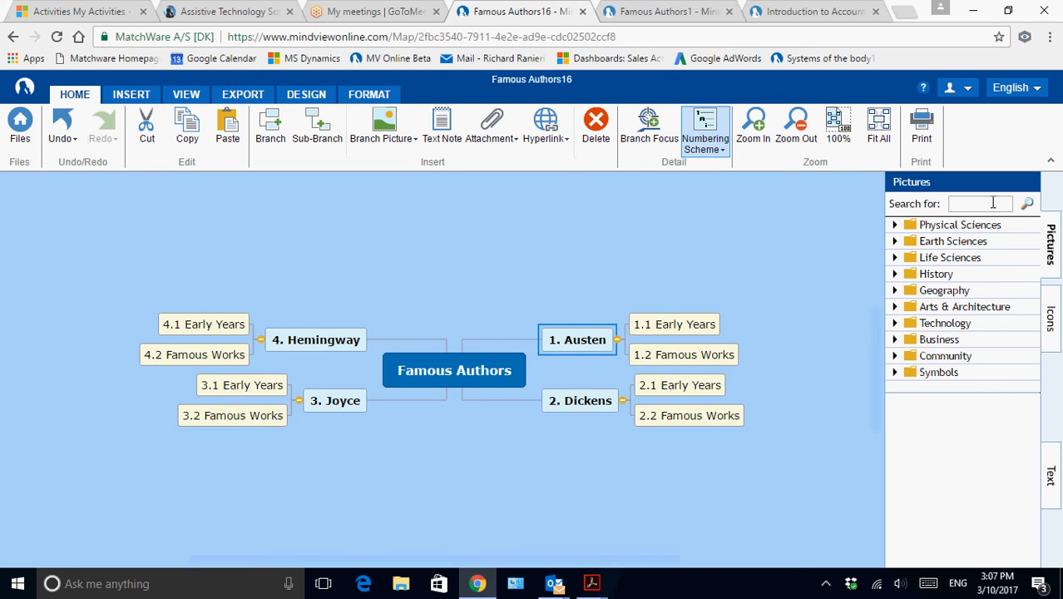
pyautogui.click(895, 227)
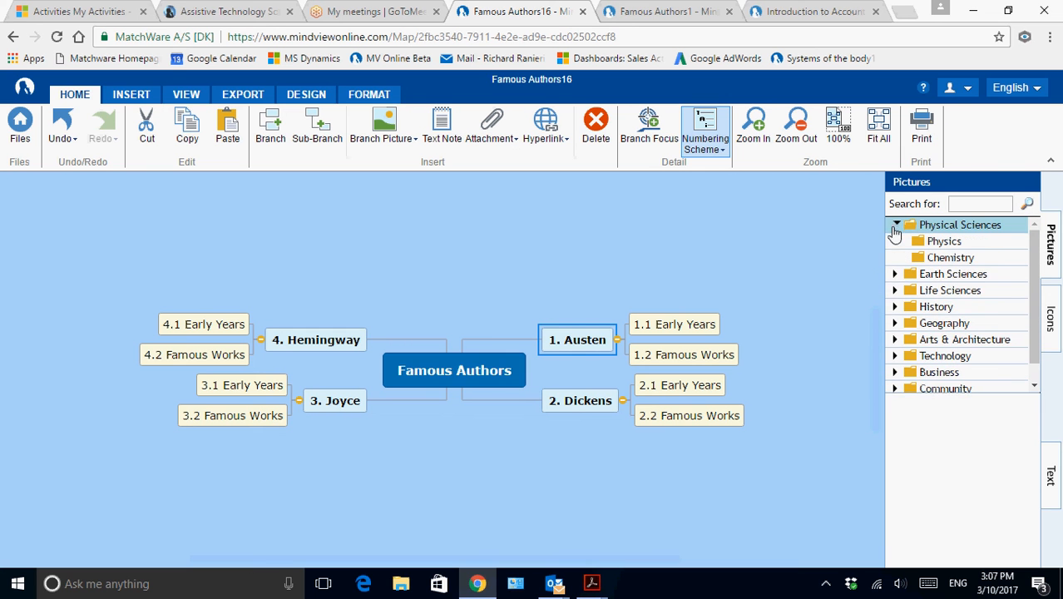
pyautogui.click(896, 277)
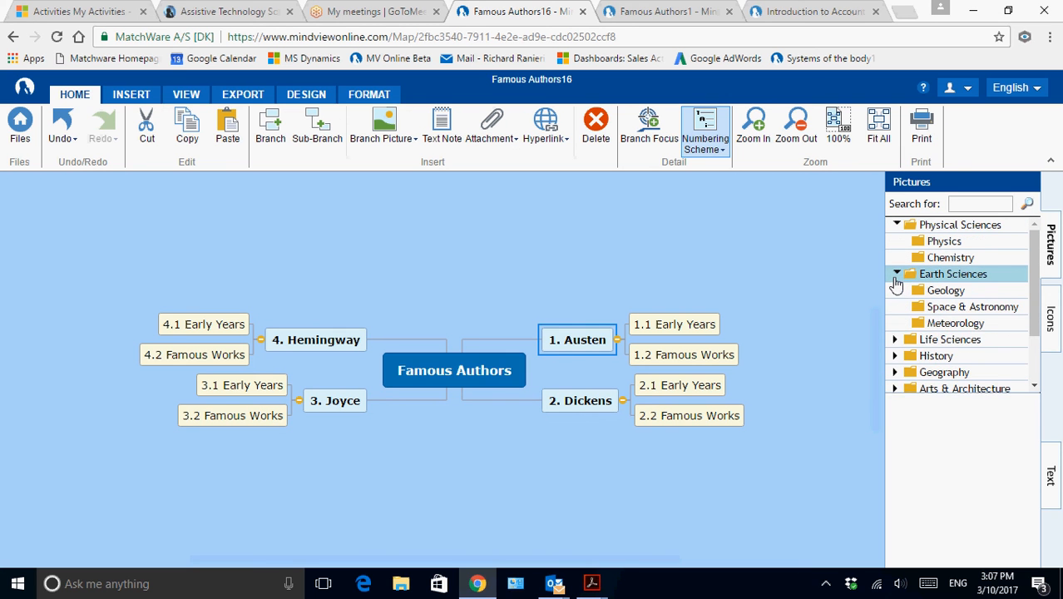
pyautogui.click(895, 339)
pyautogui.click(963, 206)
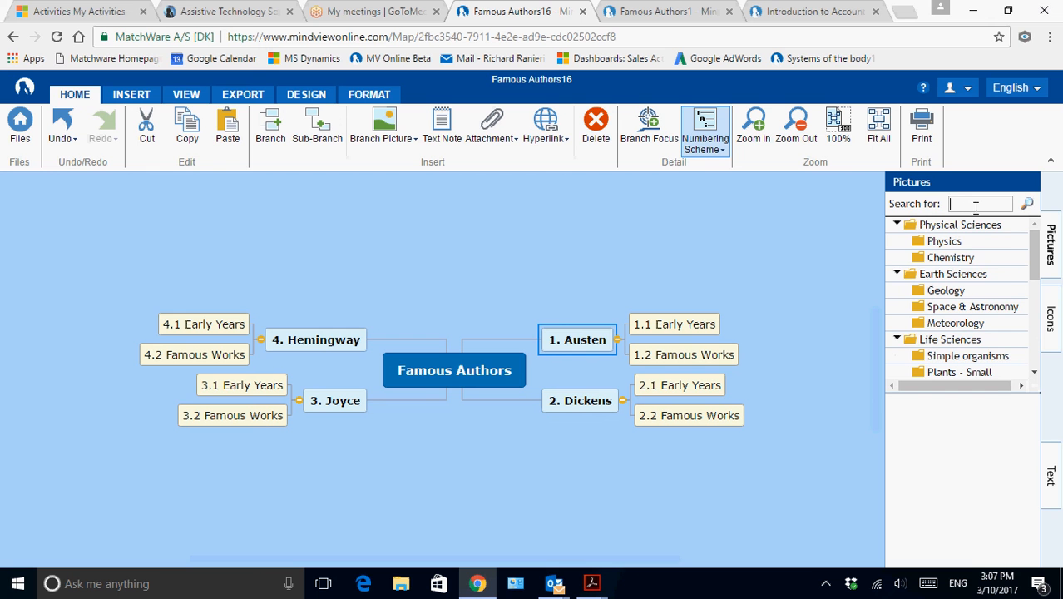
pyautogui.write('Austen')
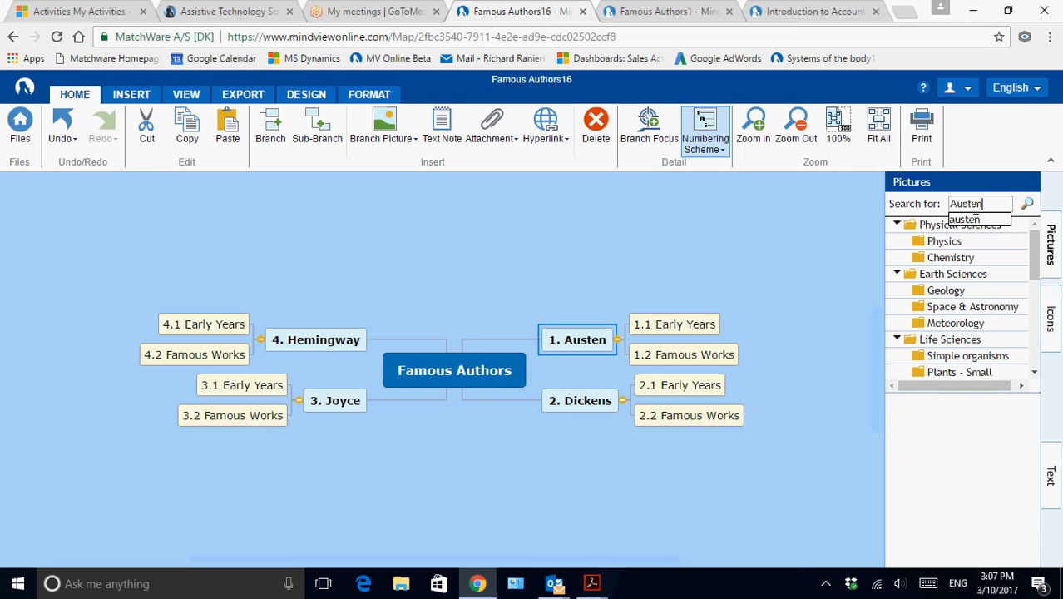
pyautogui.press('Return')
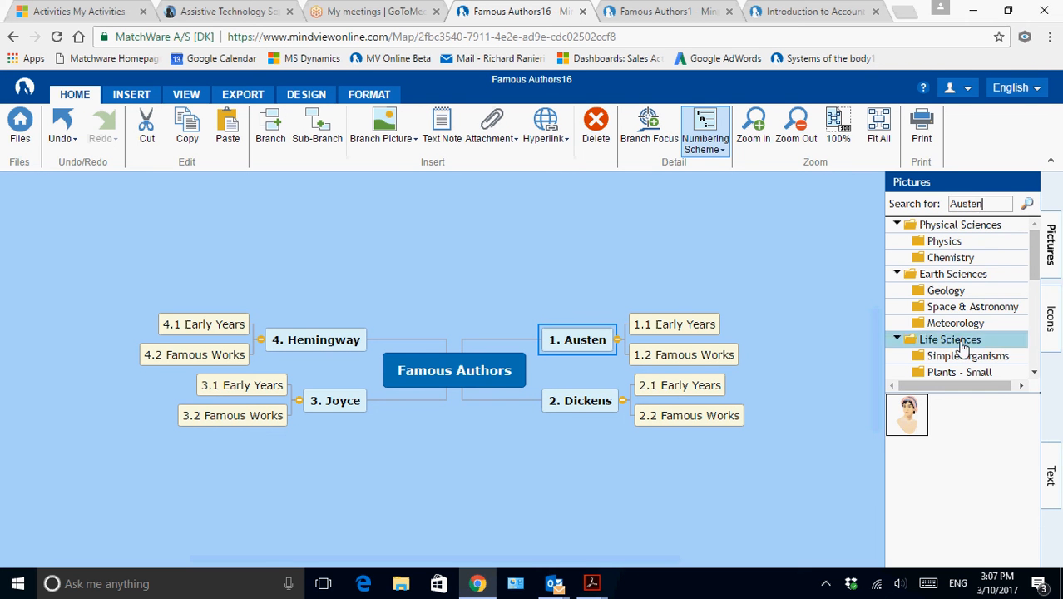
pyautogui.moveTo(903, 426)
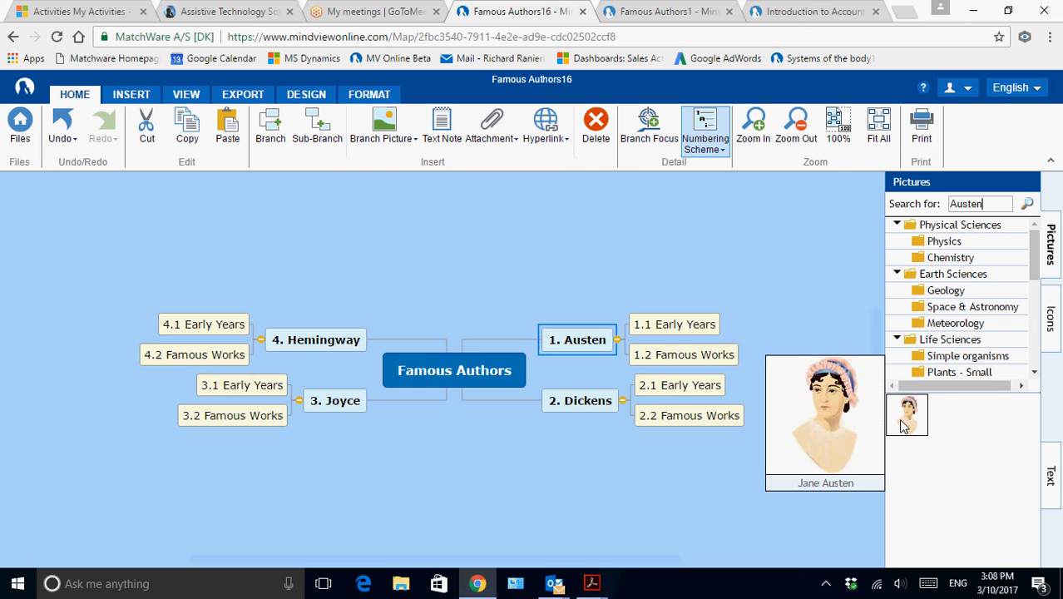
pyautogui.moveTo(903, 426); pyautogui.dragTo(576, 349)
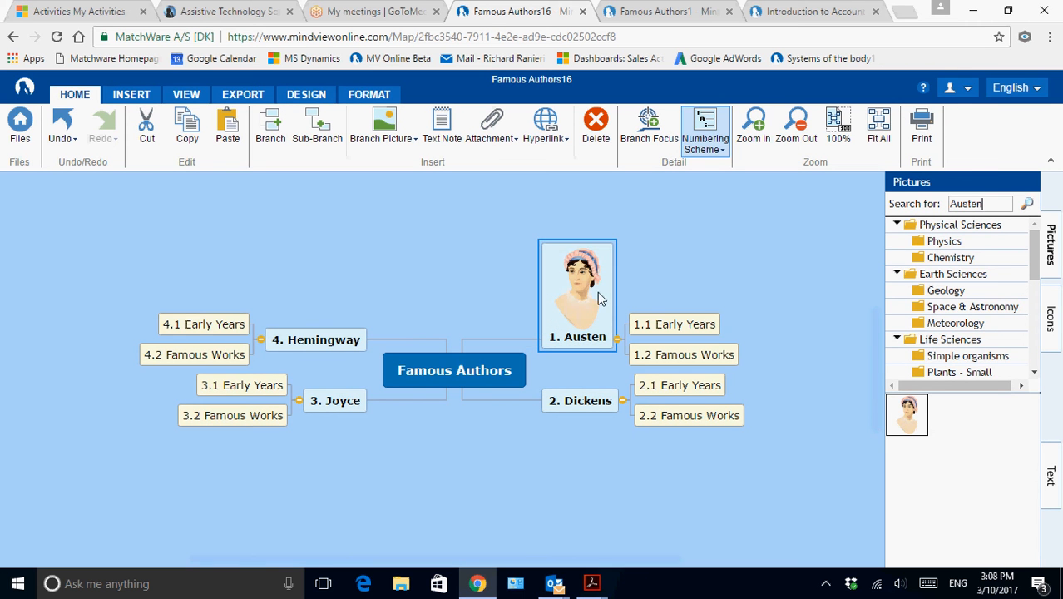
pyautogui.click(1050, 245)
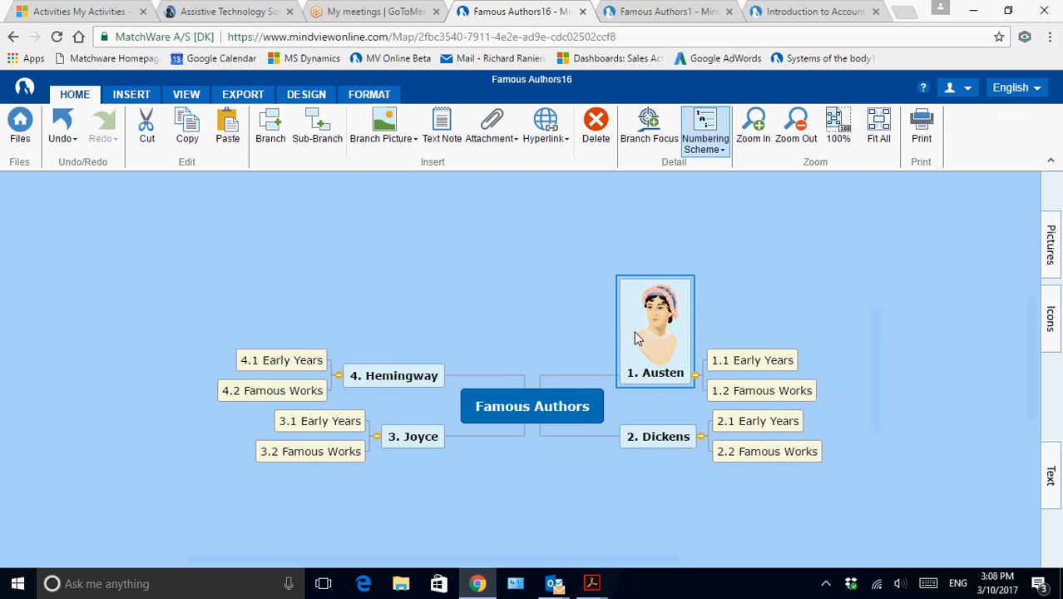
# - Insert the local file "Ernest Hemingway Picture" as the Hemingway branch's picture and enlarge it to about the full branch width
pyautogui.click(399, 380)
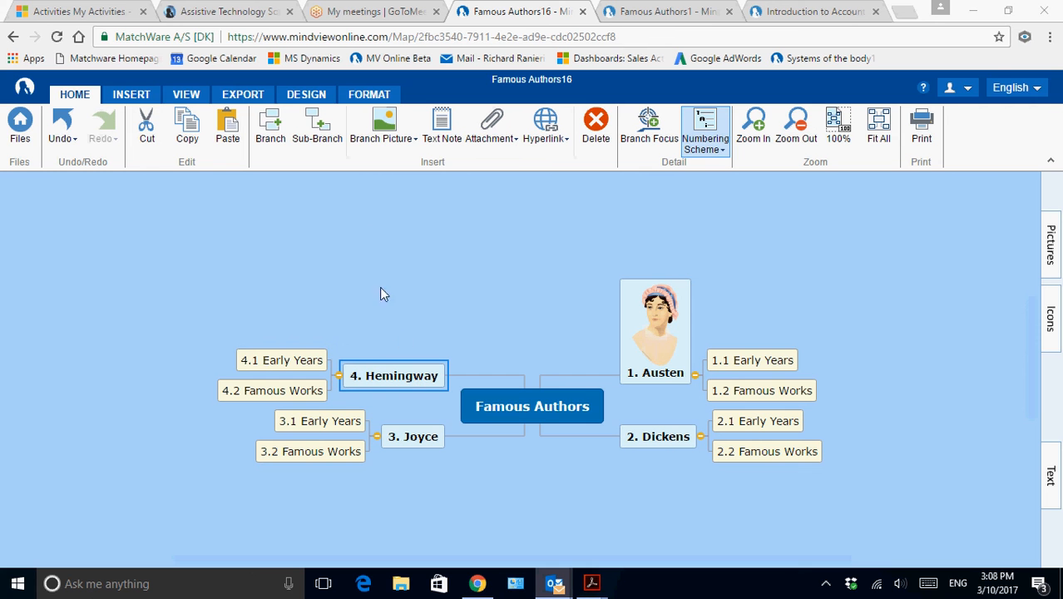
pyautogui.click(379, 139)
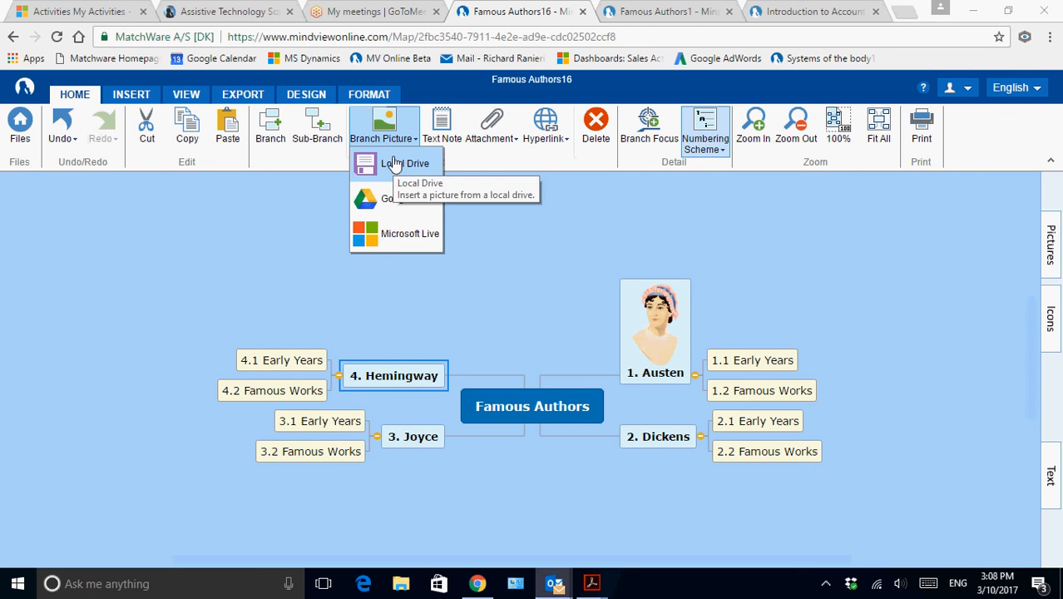
pyautogui.click(397, 164)
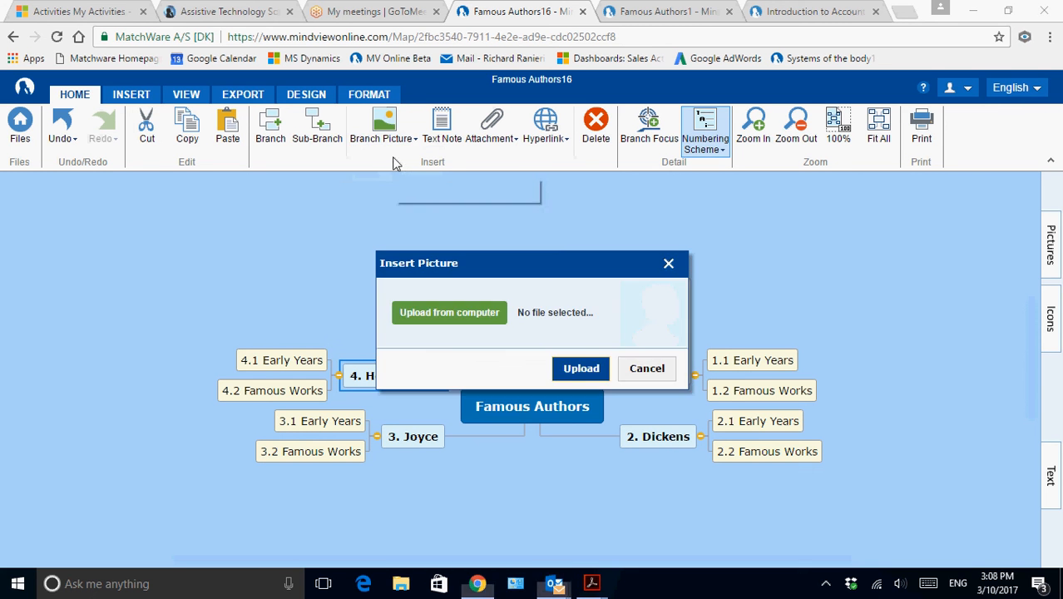
pyautogui.click(418, 315)
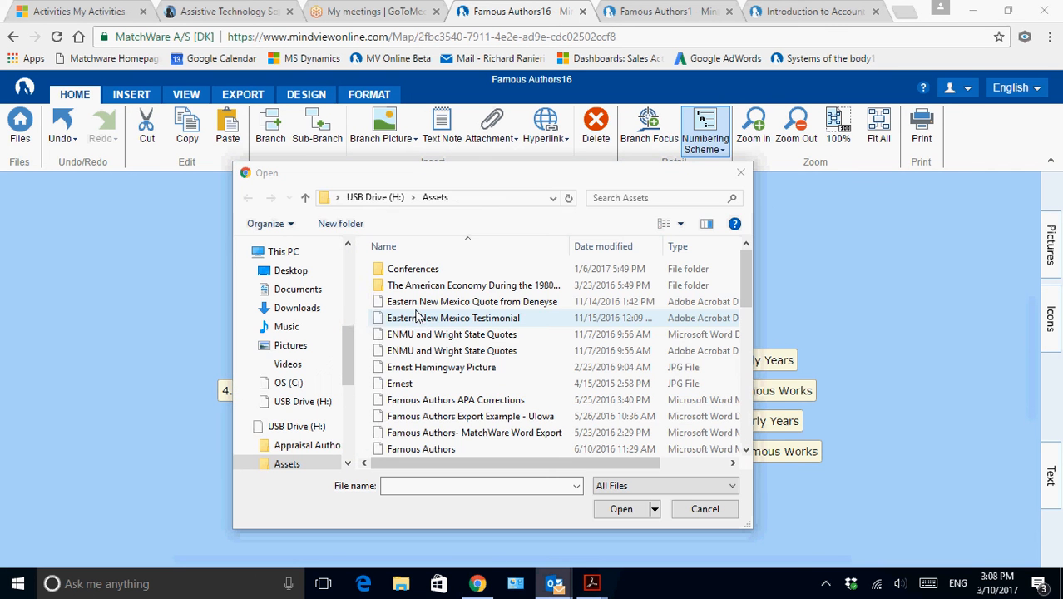
pyautogui.click(444, 370)
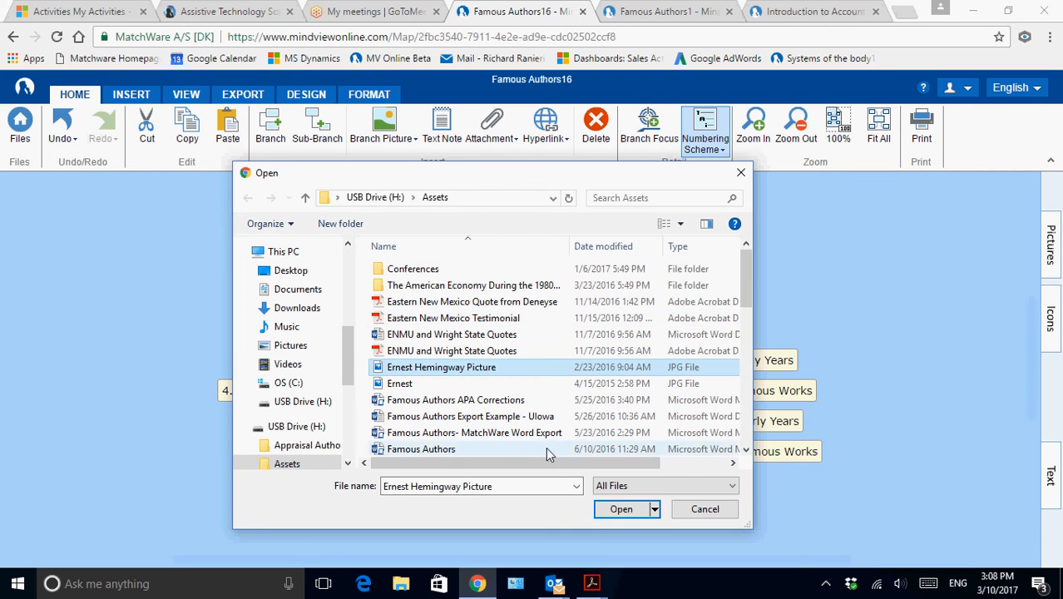
pyautogui.click(622, 508)
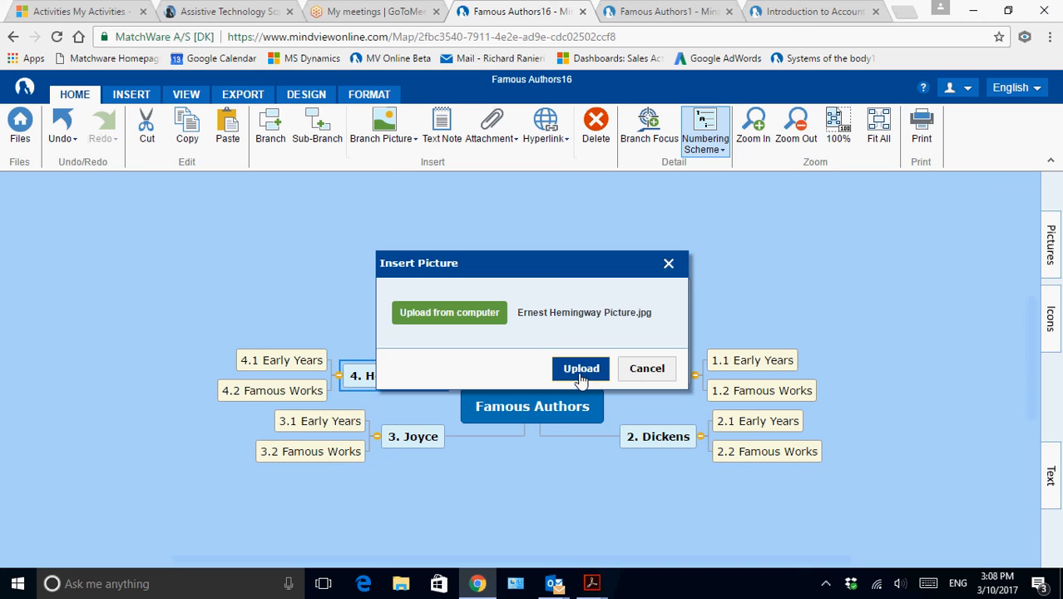
pyautogui.click(581, 372)
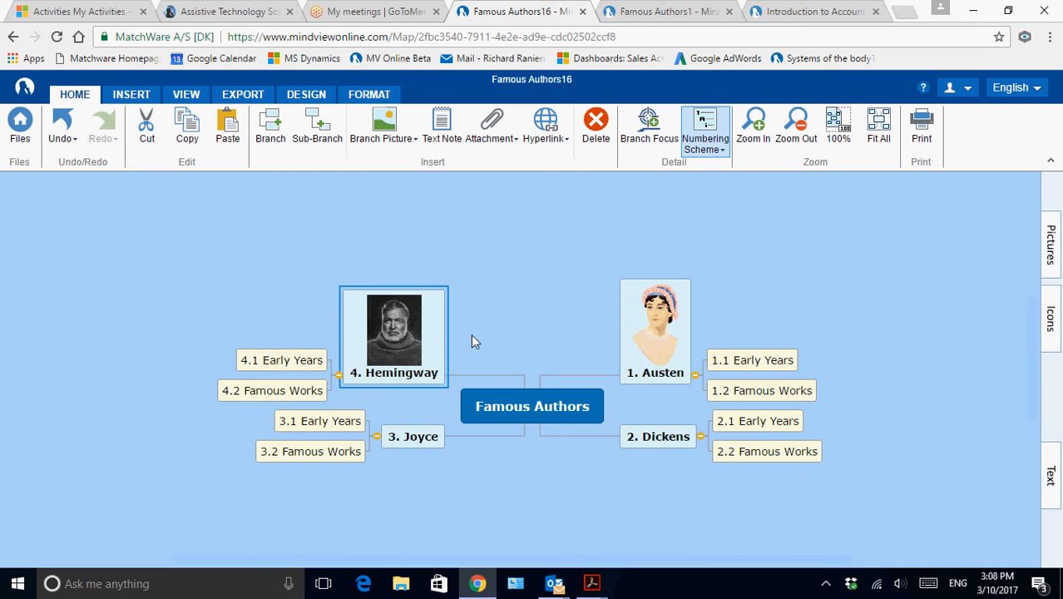
pyautogui.click(414, 320)
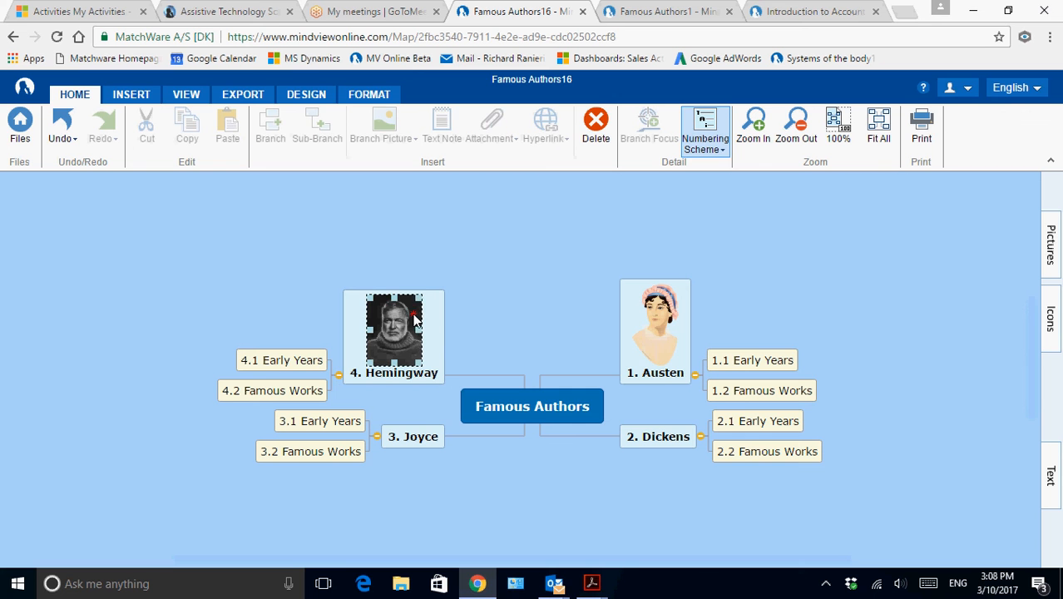
pyautogui.moveTo(418, 298); pyautogui.dragTo(527, 257)
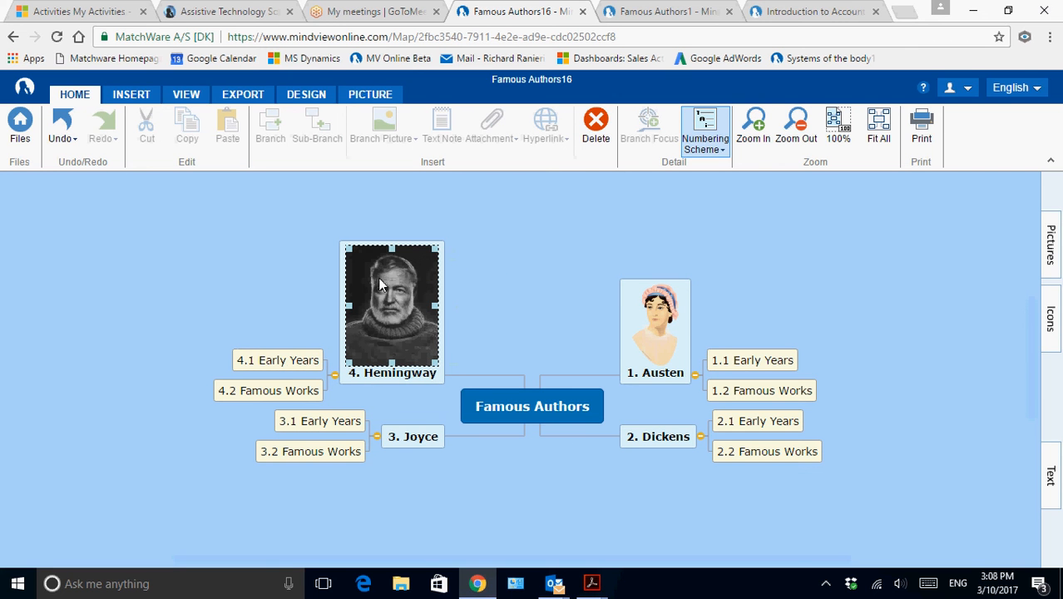
# - Fill the Austen branch with light red
pyautogui.click(631, 365)
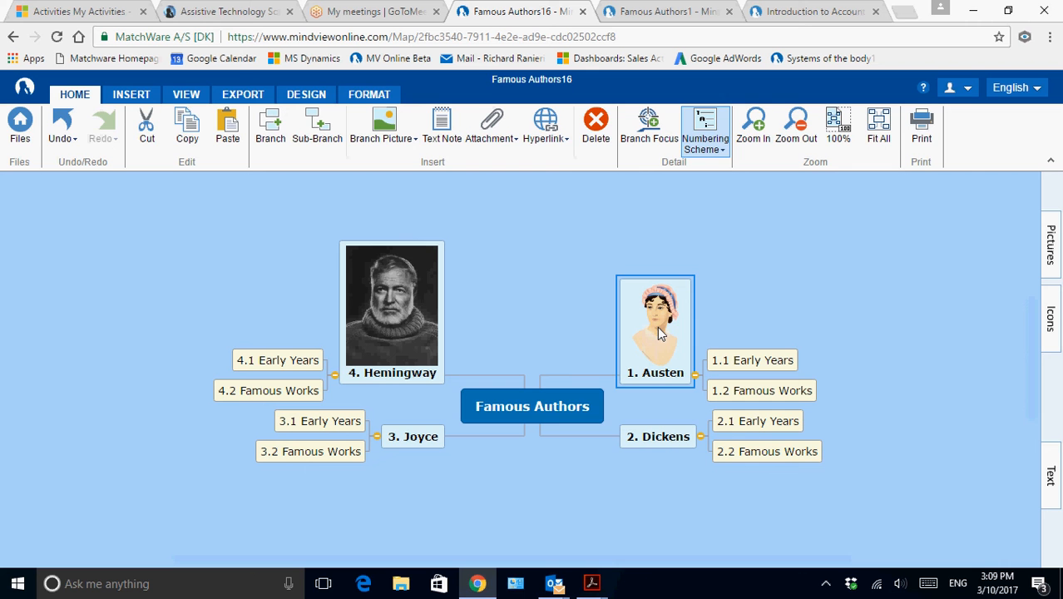
pyautogui.click(374, 95)
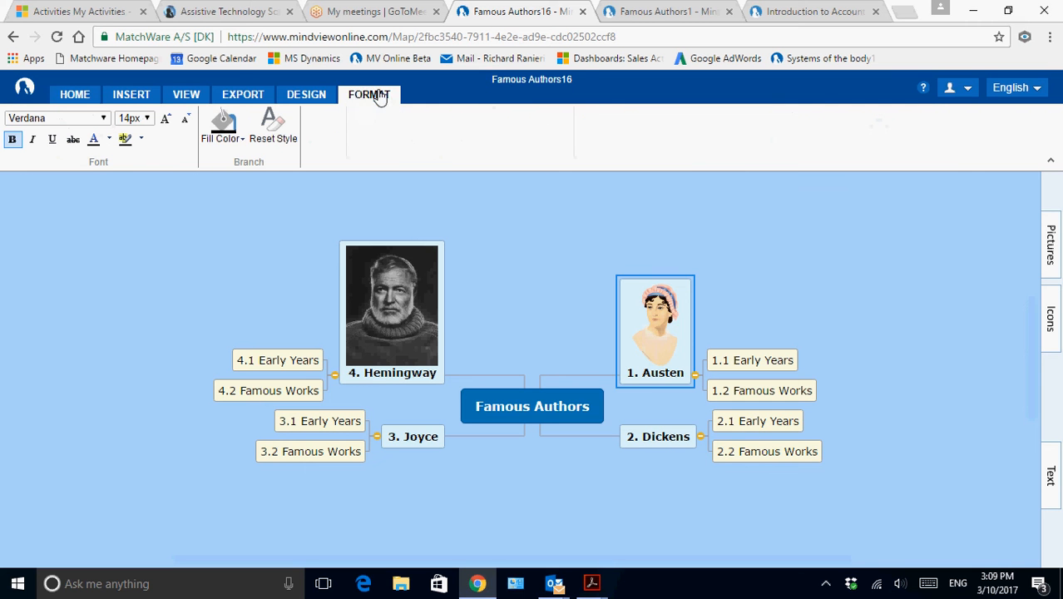
pyautogui.click(224, 129)
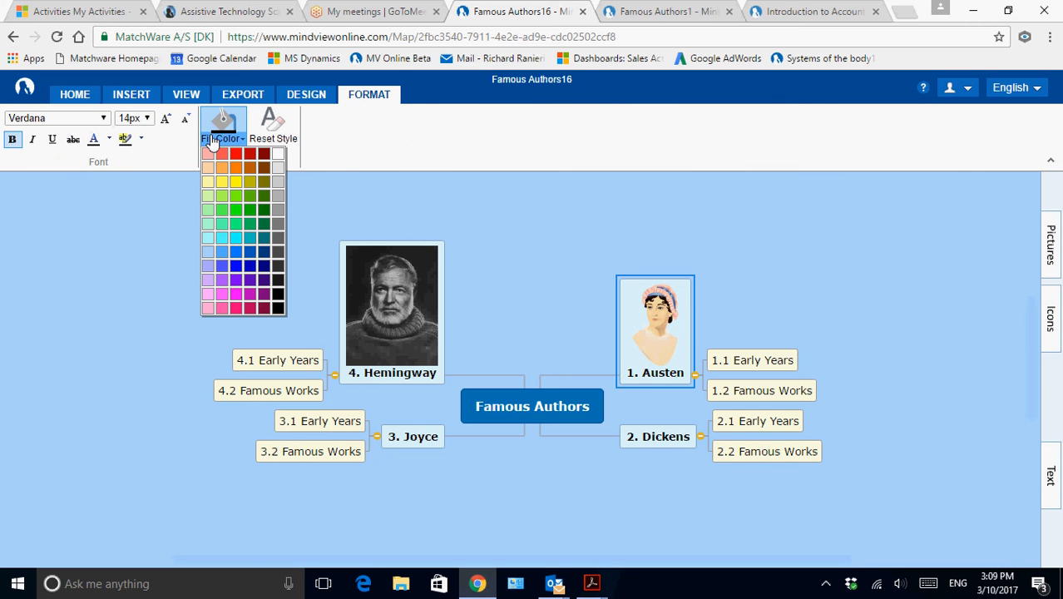
pyautogui.click(223, 156)
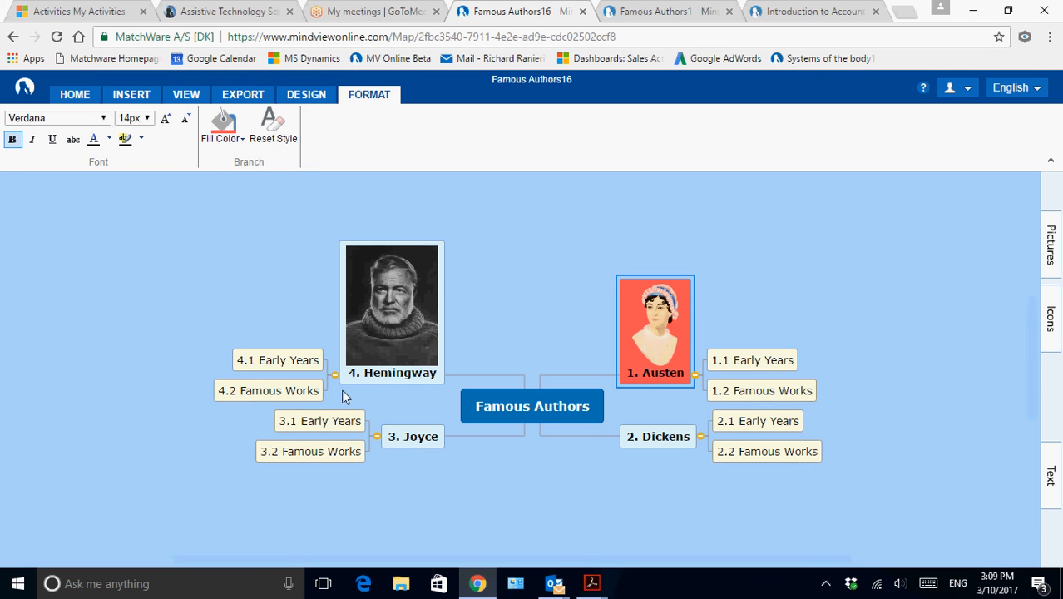
# - Fill the Hemingway, Joyce and Dickens branches together with bright green
pyautogui.click(374, 376)
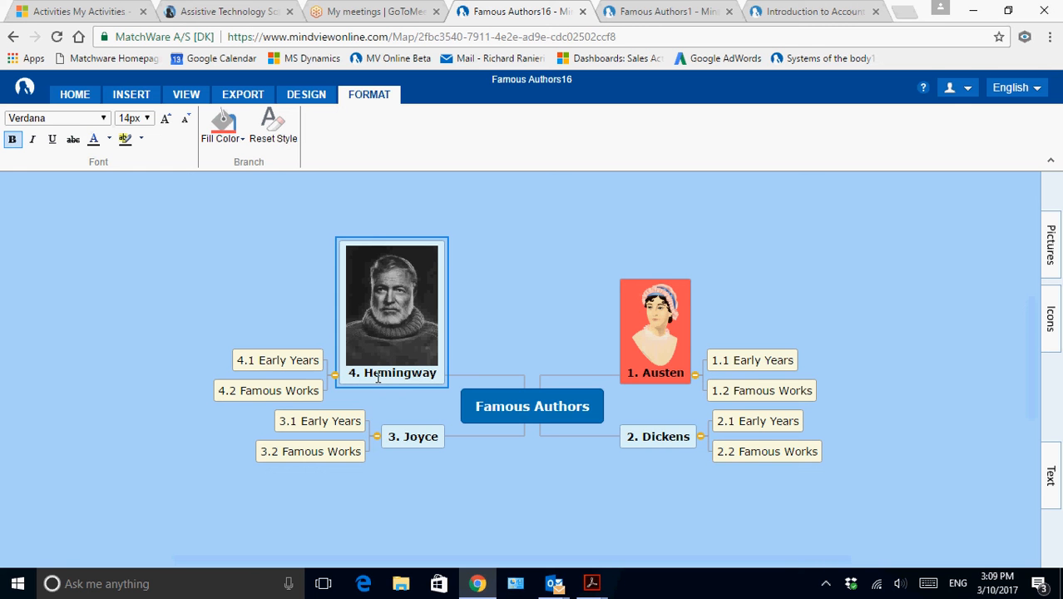
pyautogui.keyDown('ctrl'); pyautogui.click(411, 436); pyautogui.keyUp('ctrl')
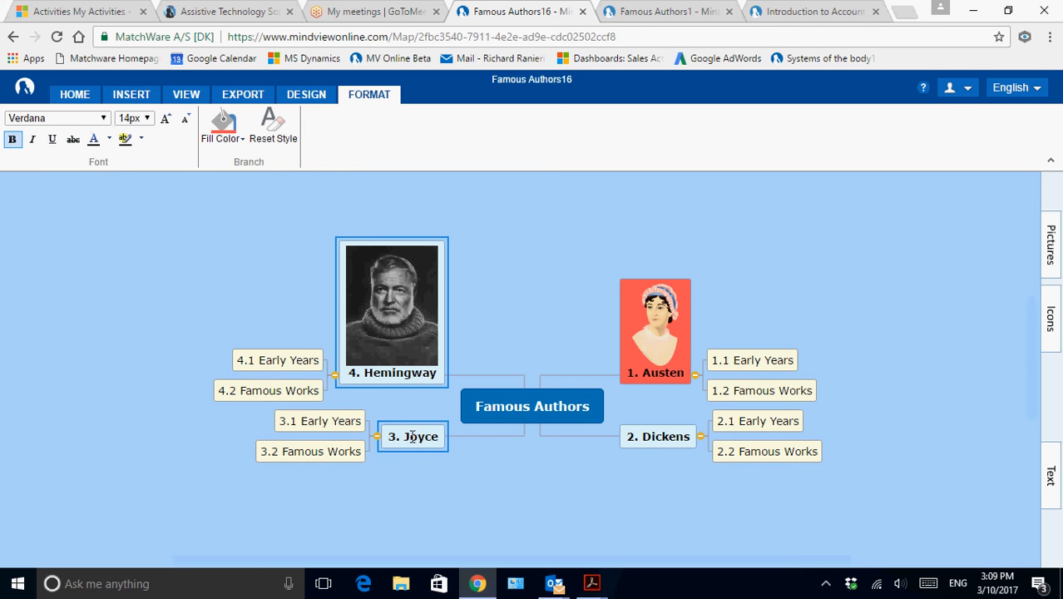
pyautogui.keyDown('ctrl'); pyautogui.click(622, 436); pyautogui.keyUp('ctrl')
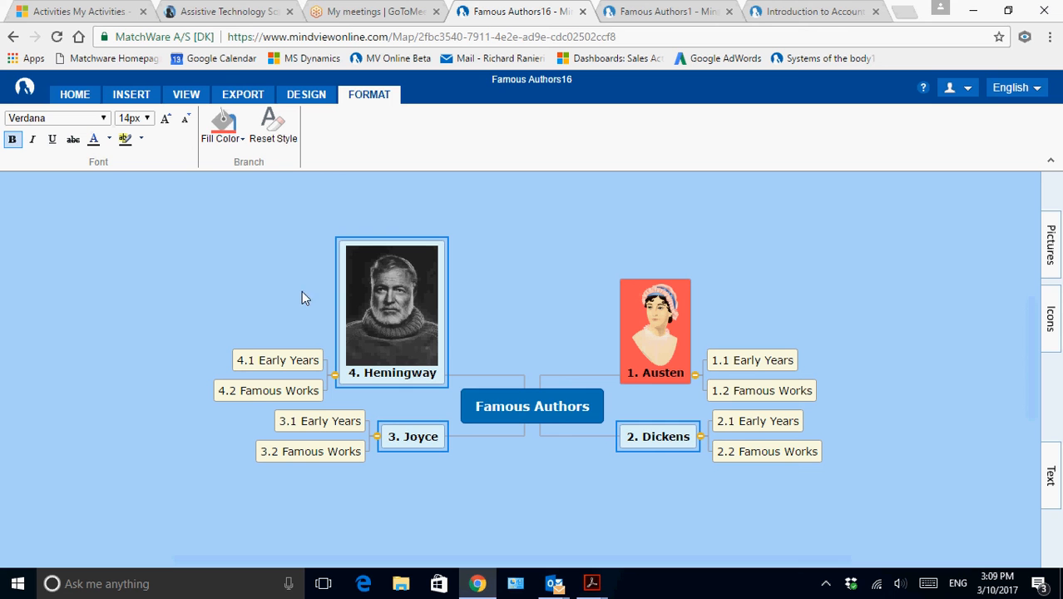
pyautogui.click(223, 131)
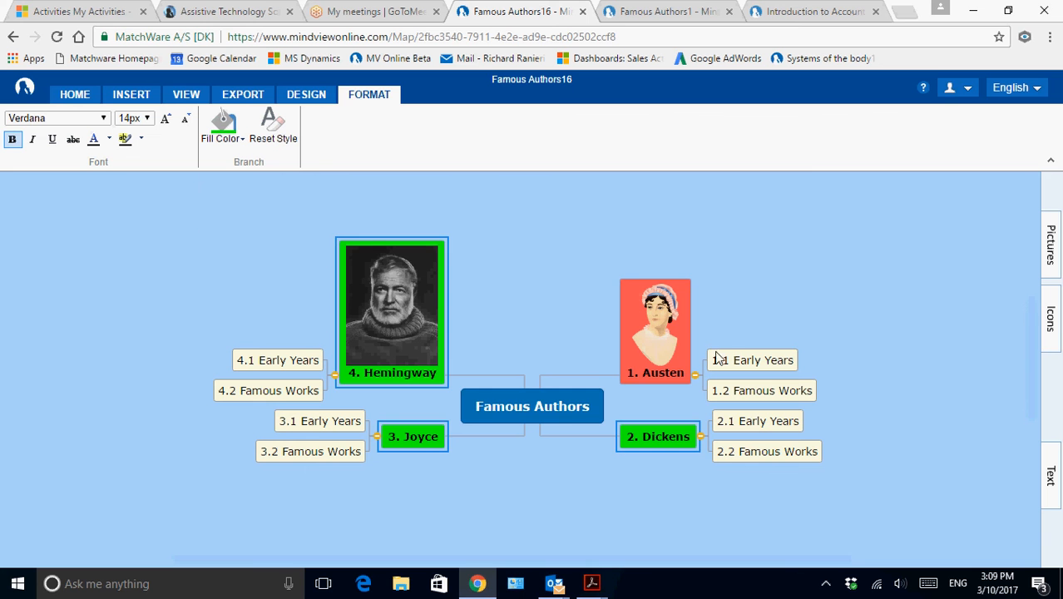
# - Add the text note "Jane Austen was born in 1775." to Austen's Early Years sub-branch and close the note editor
pyautogui.click(743, 363)
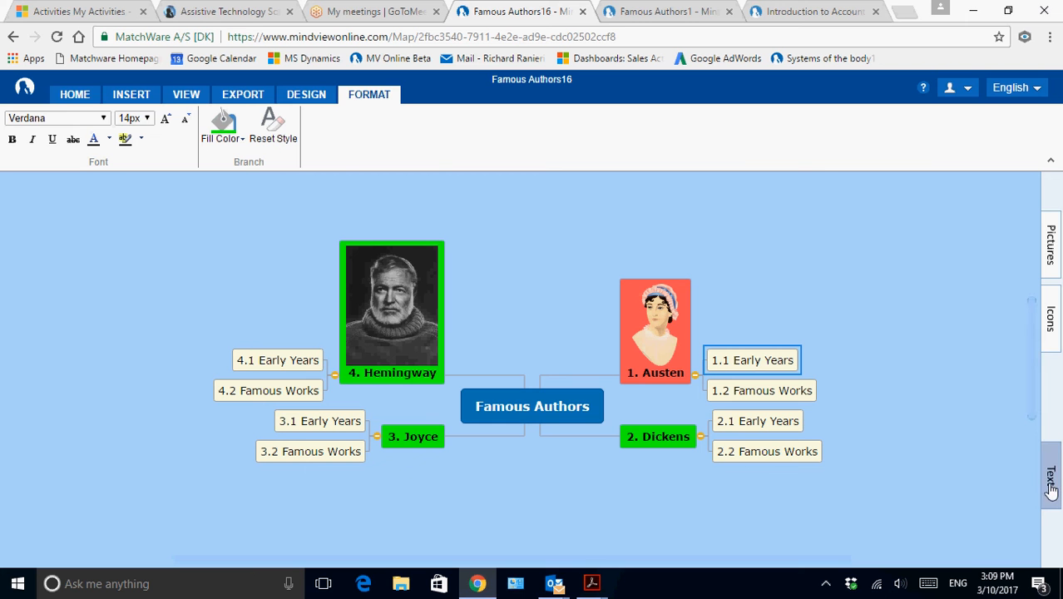
pyautogui.click(74, 95)
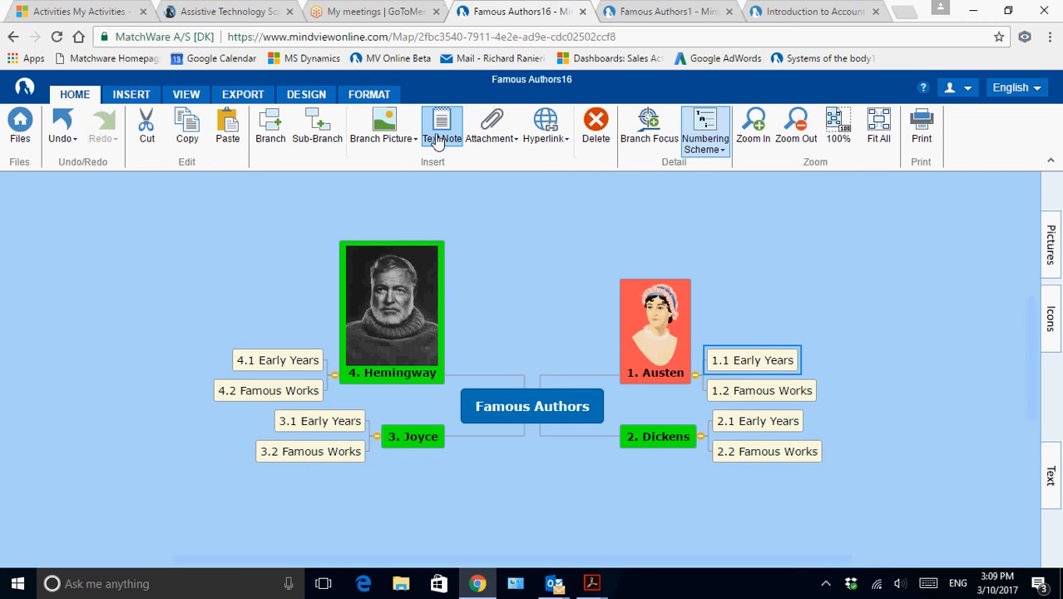
pyautogui.click(1051, 478)
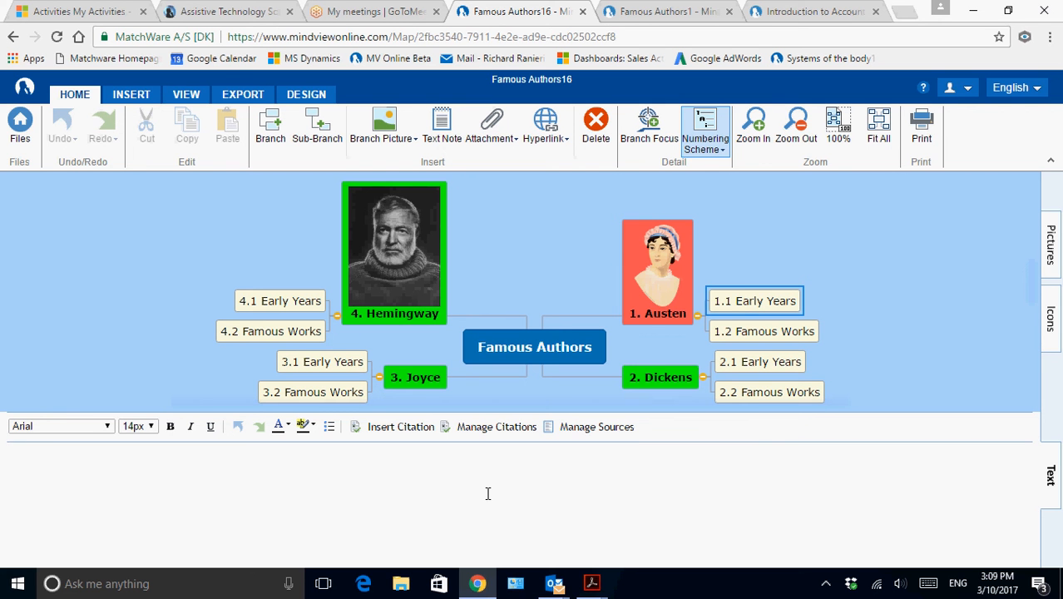
pyautogui.write('Jane Austen was bor')
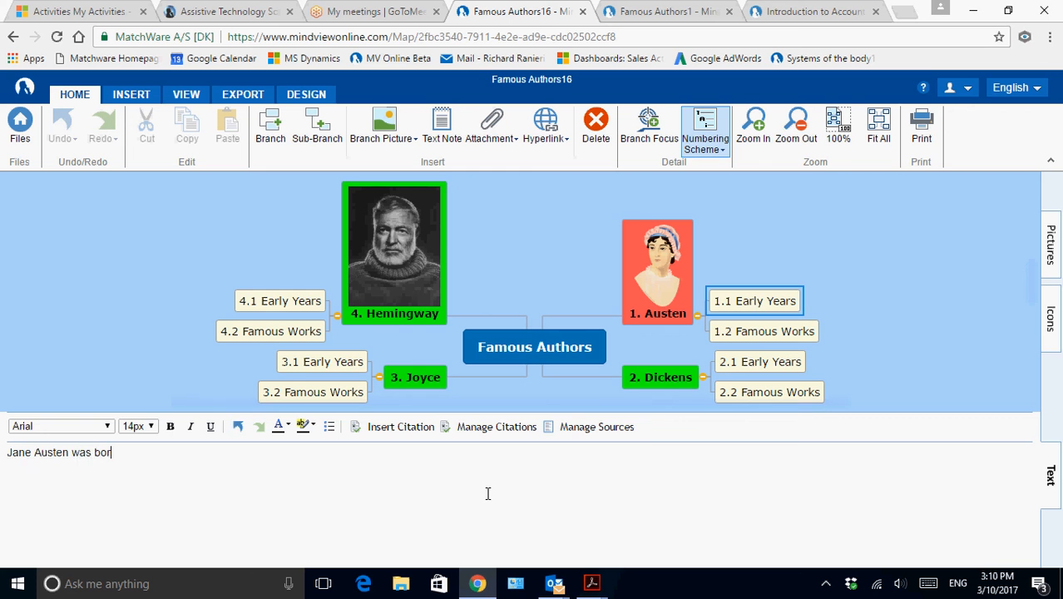
pyautogui.write('n in 1775.')
pyautogui.click(1052, 487)
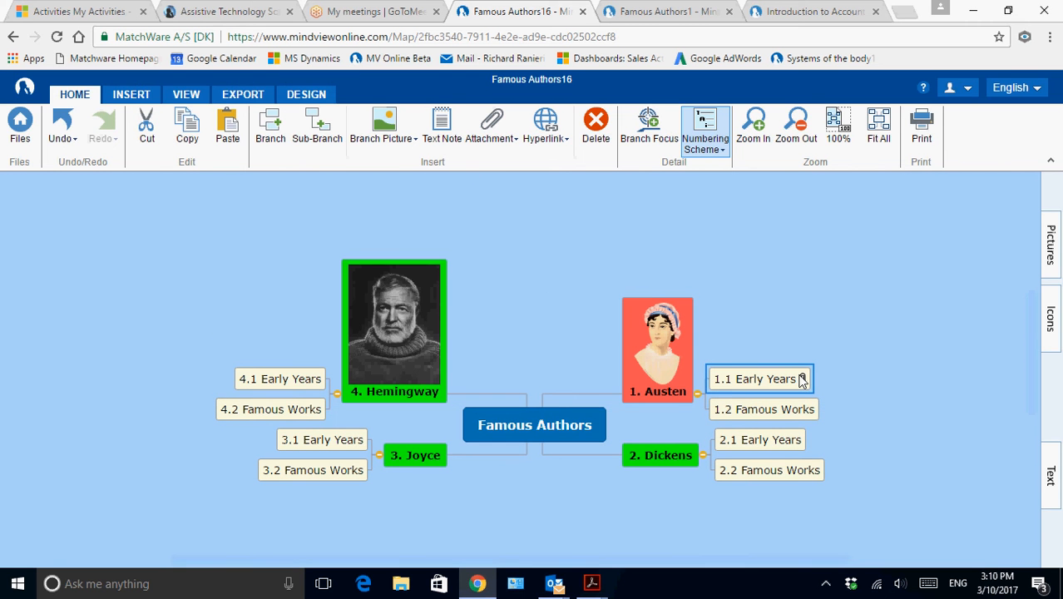
# - Reopen the text note from its attachment marker on Austen's Early Years sub-branch, view it and close it again
pyautogui.click(802, 379)
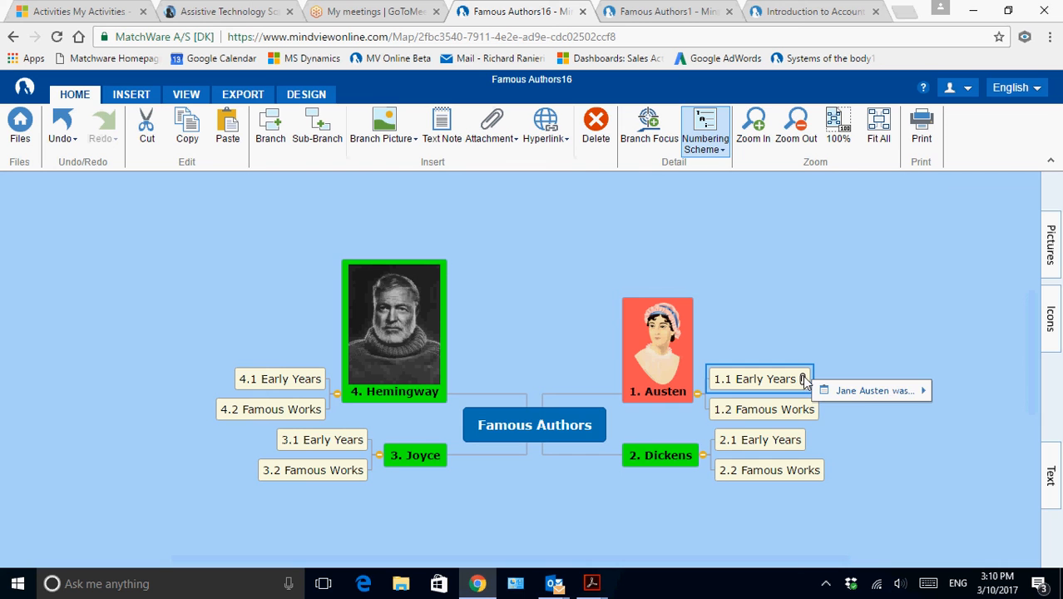
pyautogui.click(871, 390)
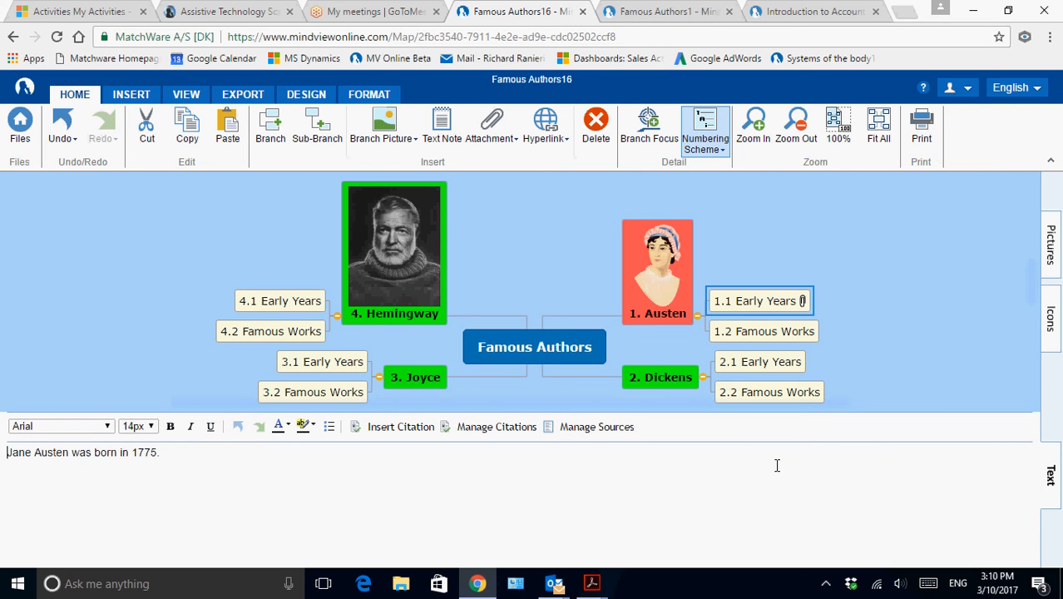
pyautogui.click(1048, 478)
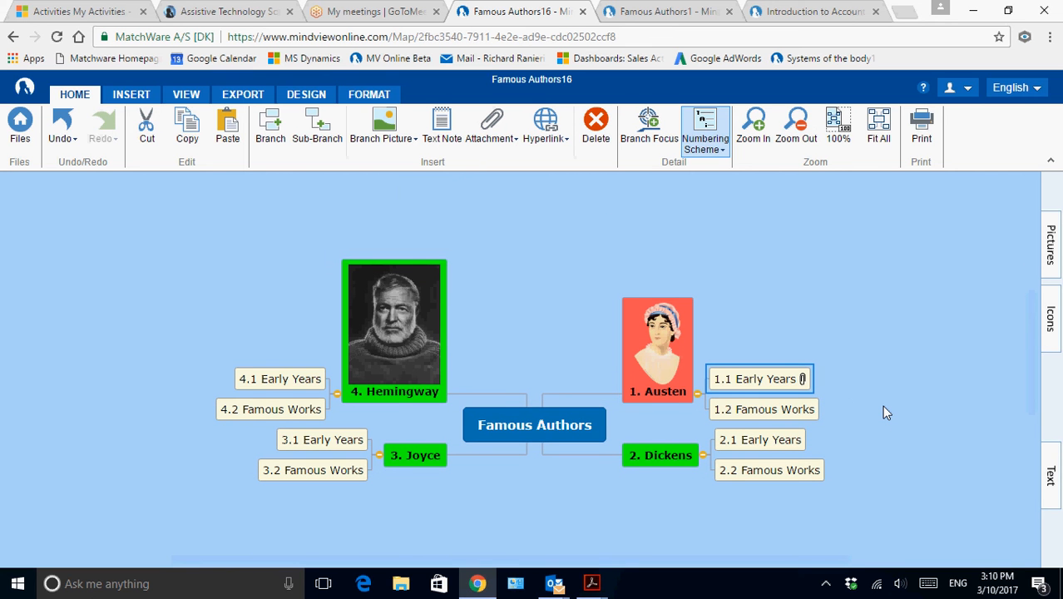